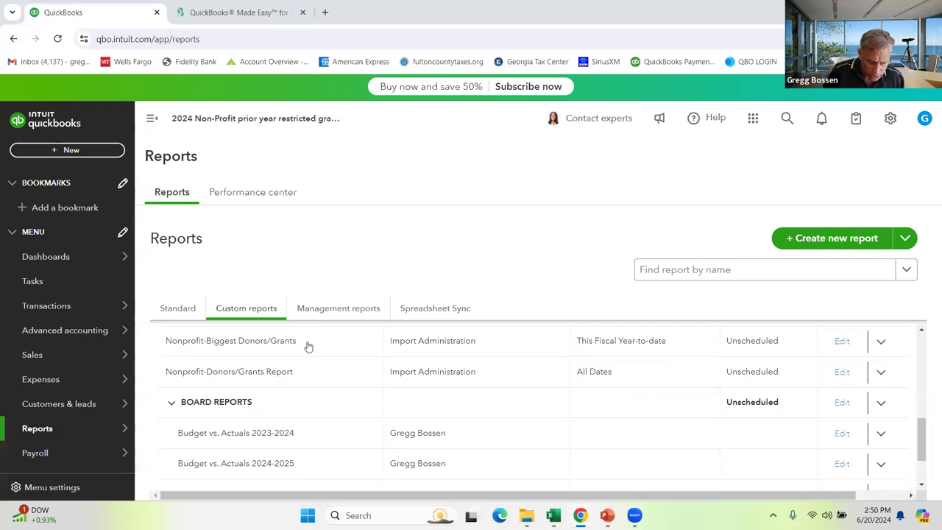
Open the custom board report Budget vs. Actuals 2023-2024 and review its income section
left_click(232, 434)
scroll(340, 323, "down", 2)
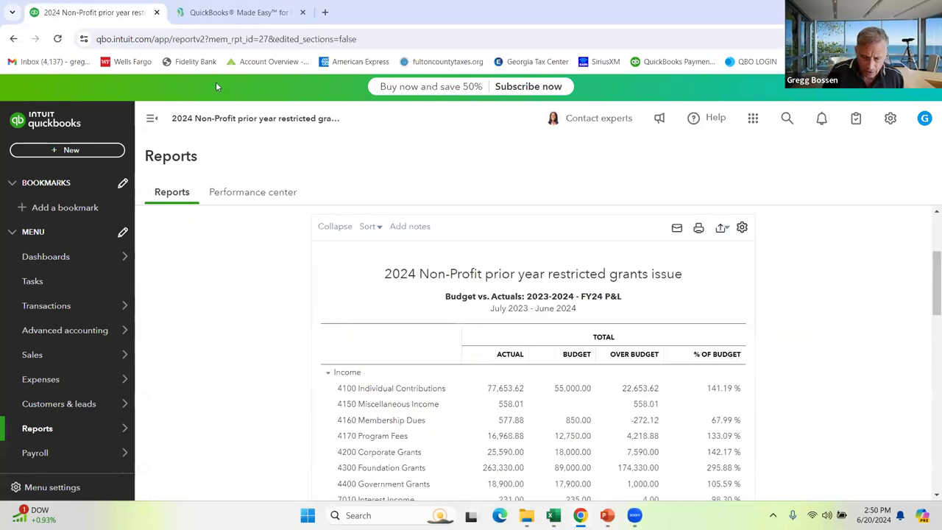
scroll(617, 372, "down", 3)
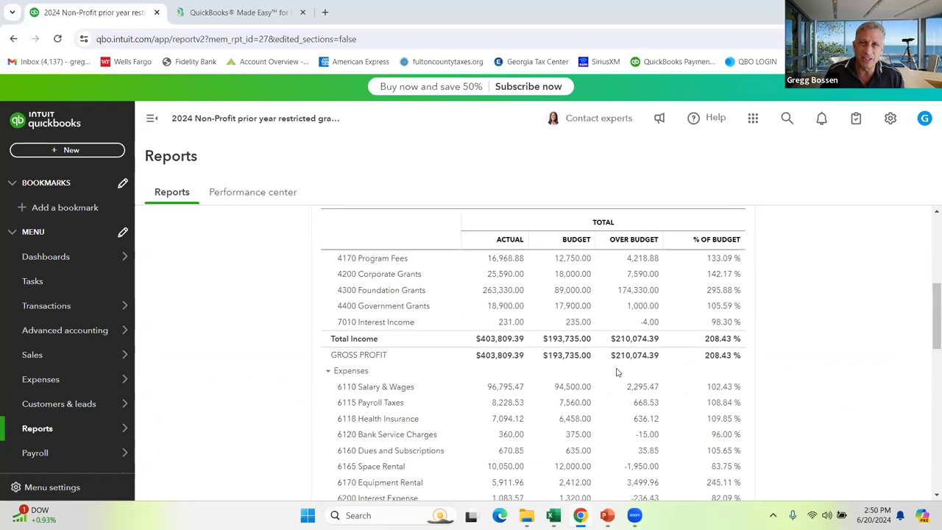
scroll(617, 372, "down", 1)
scroll(560, 368, "up", 1)
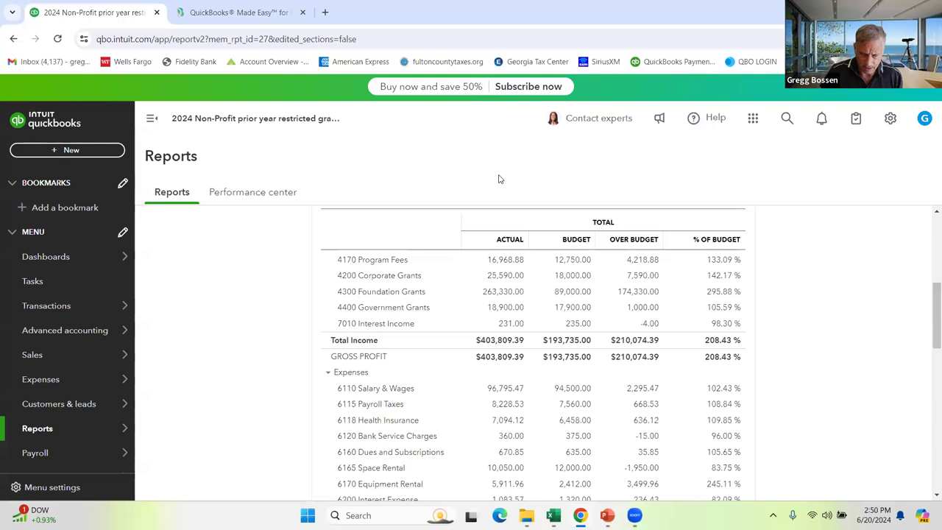
key("ctrl+plus")
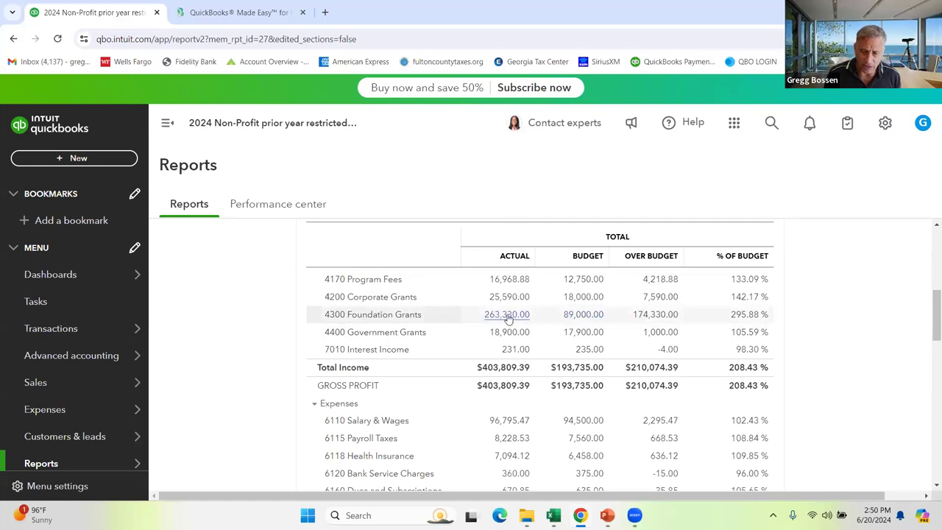
Examine the total expenses and net income rows at the end of the Budget vs. Actuals report
scroll(601, 321, "down", 2)
scroll(601, 322, "down", 12)
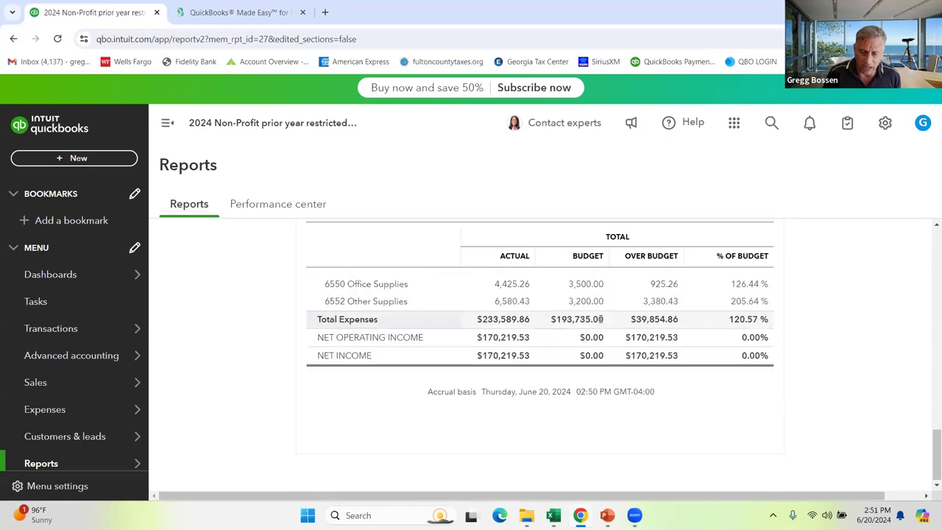
right_click(600, 318)
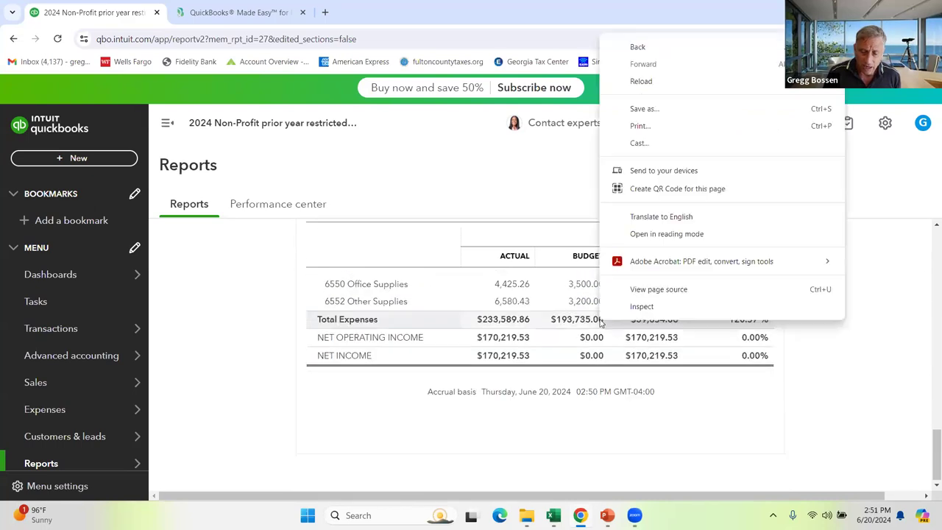
left_click(497, 372)
scroll(497, 372, "up", 3)
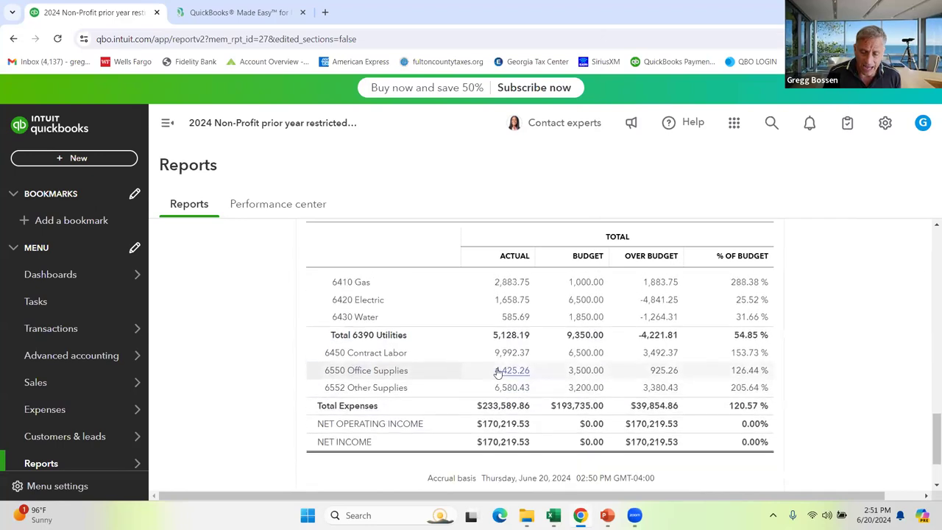
Drill down into the actual amount of 4300 Foundation Grants and look through its transaction list
scroll(498, 365, "up", 15)
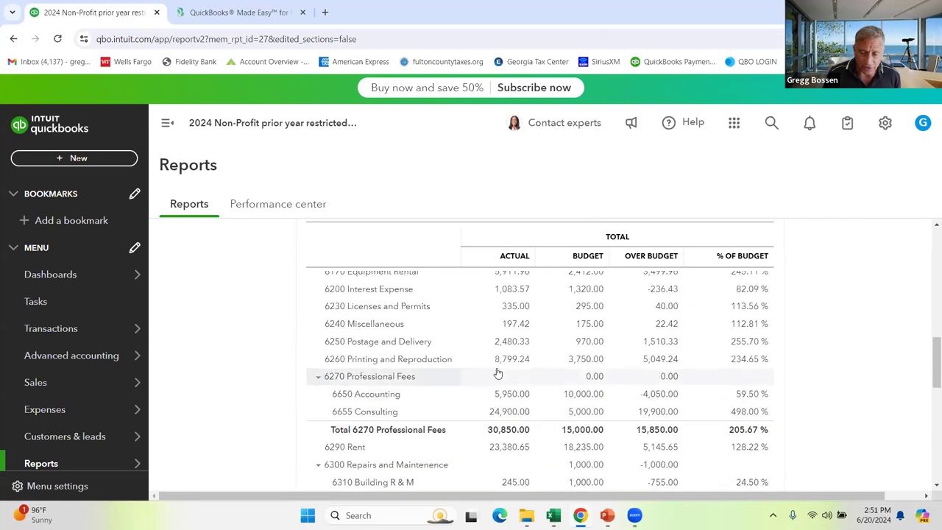
scroll(498, 368, "up", 1)
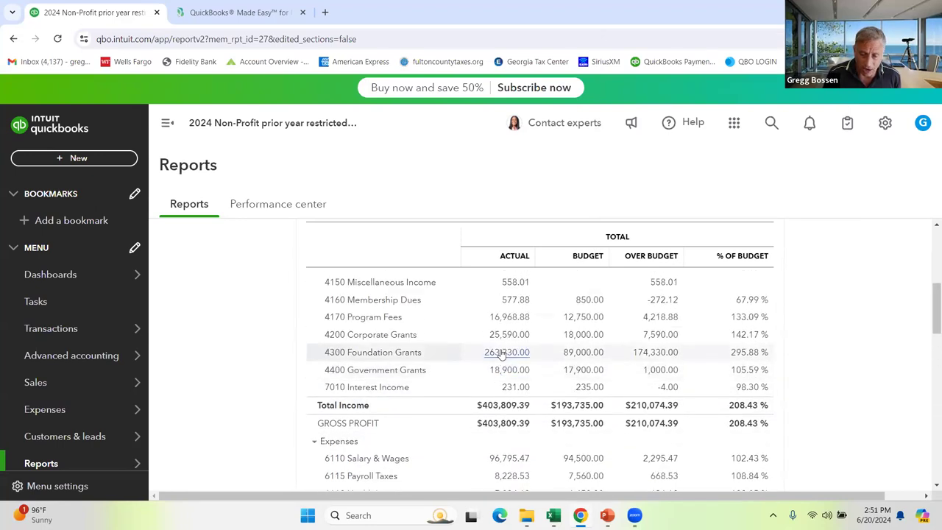
left_click(500, 352)
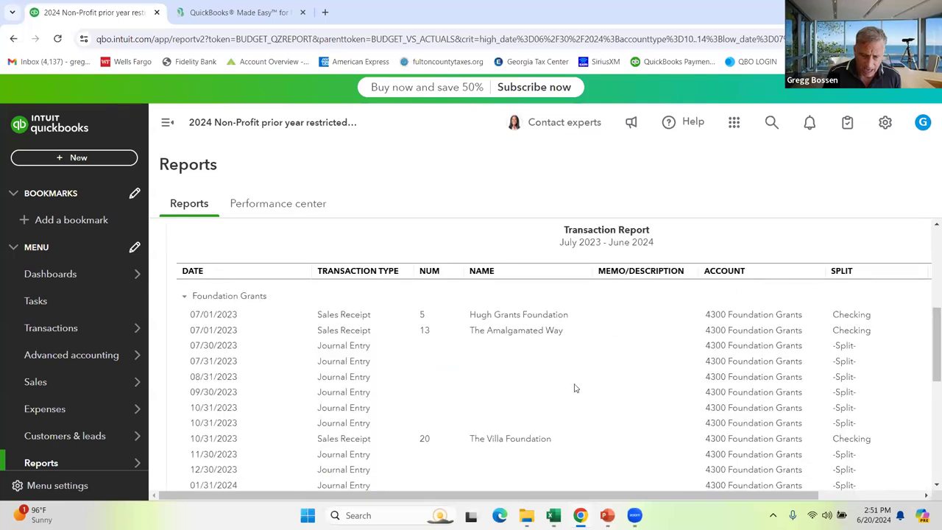
scroll(545, 432, "down", 6)
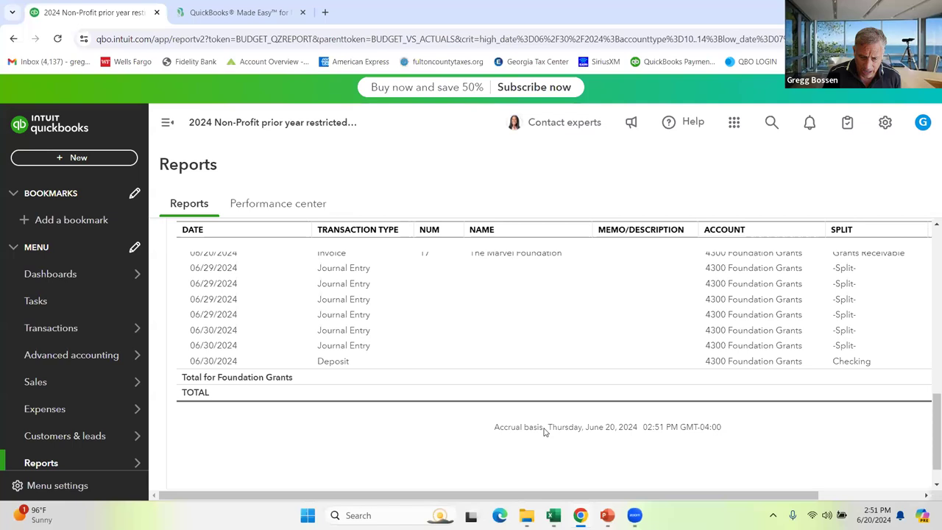
scroll(545, 432, "up", 1)
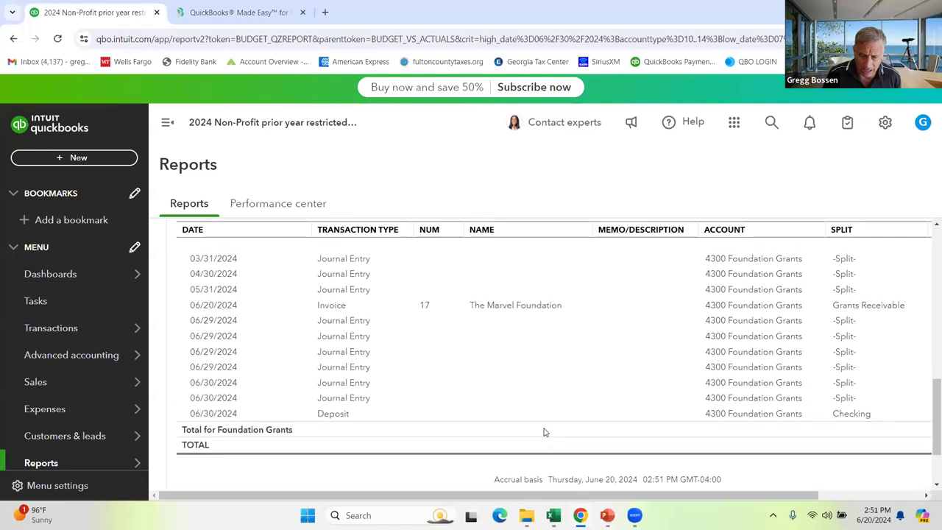
Open The Marvel Foundation's invoice 17 and examine its Foundation Grants line
left_click(499, 311)
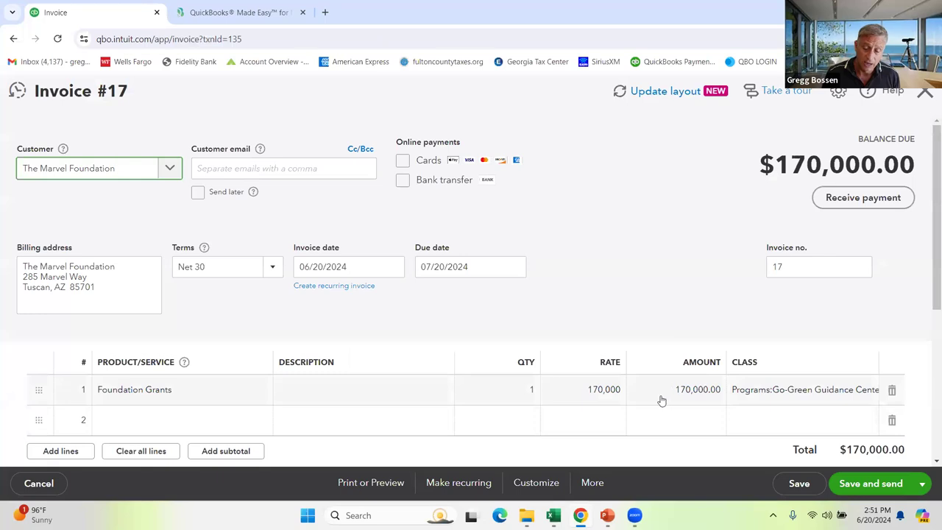
scroll(674, 416, "down", 1)
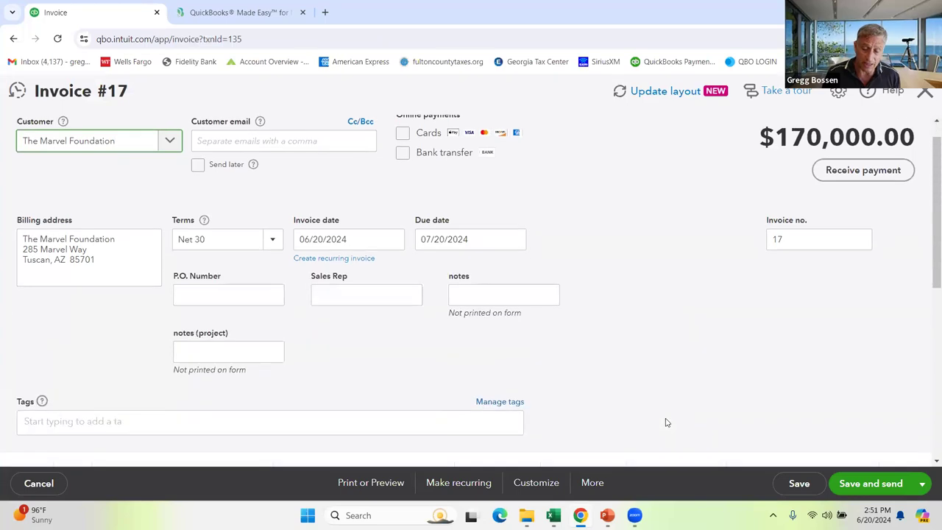
scroll(666, 422, "down", 1)
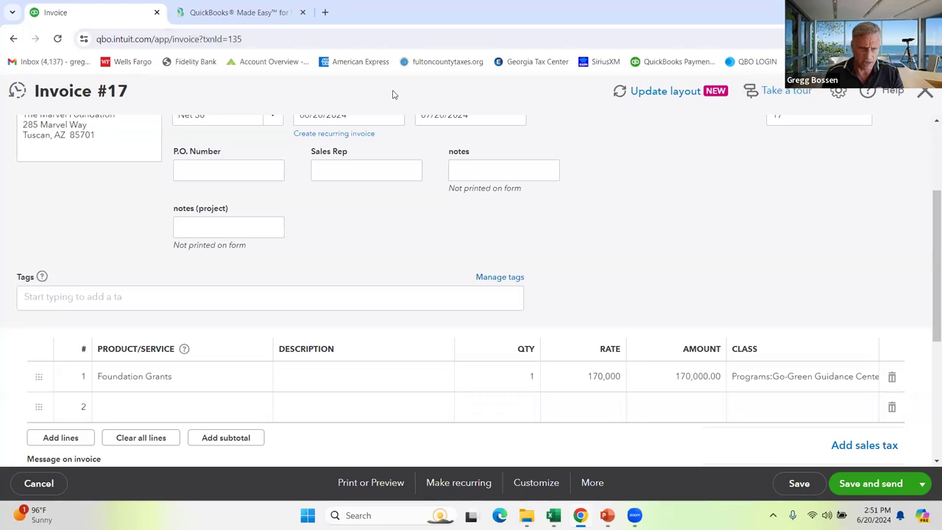
Return from the invoice to the Budget vs. Actuals report and review the expense totals and net income
left_click(13, 39)
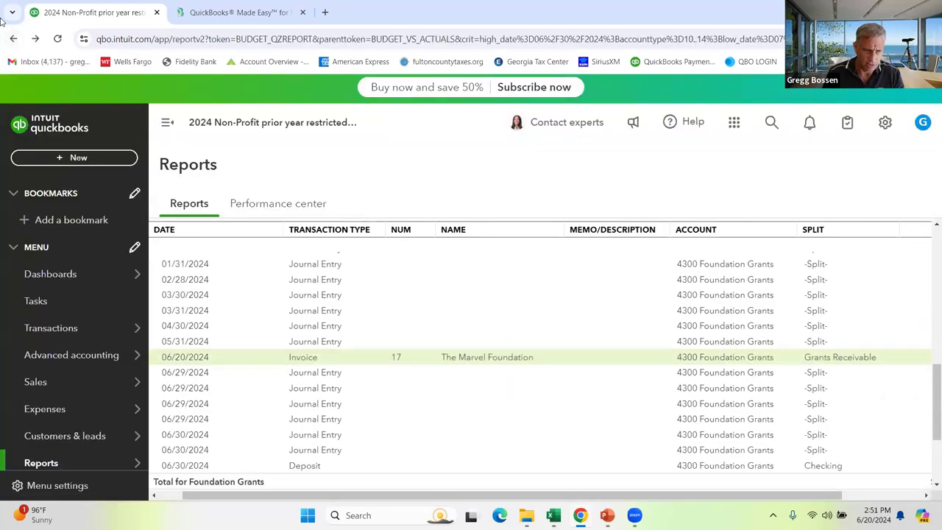
left_click(12, 38)
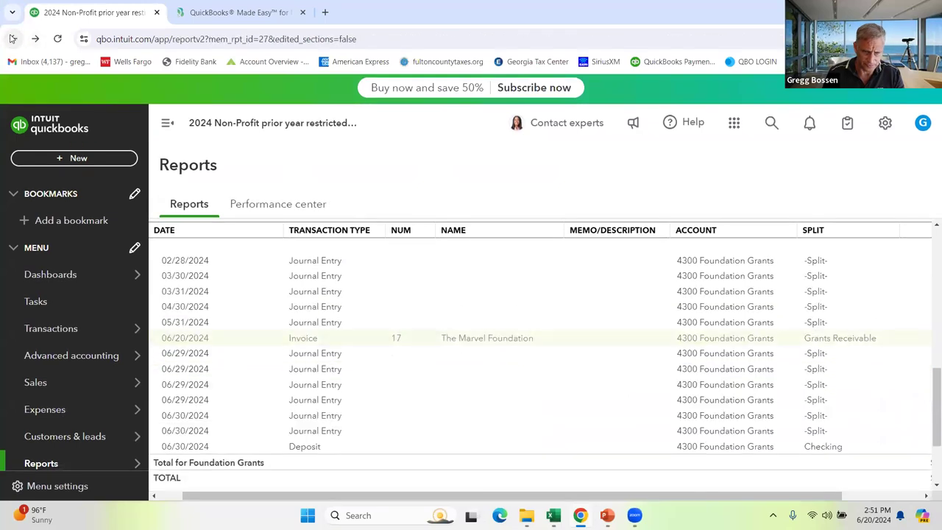
scroll(579, 329, "down", 1)
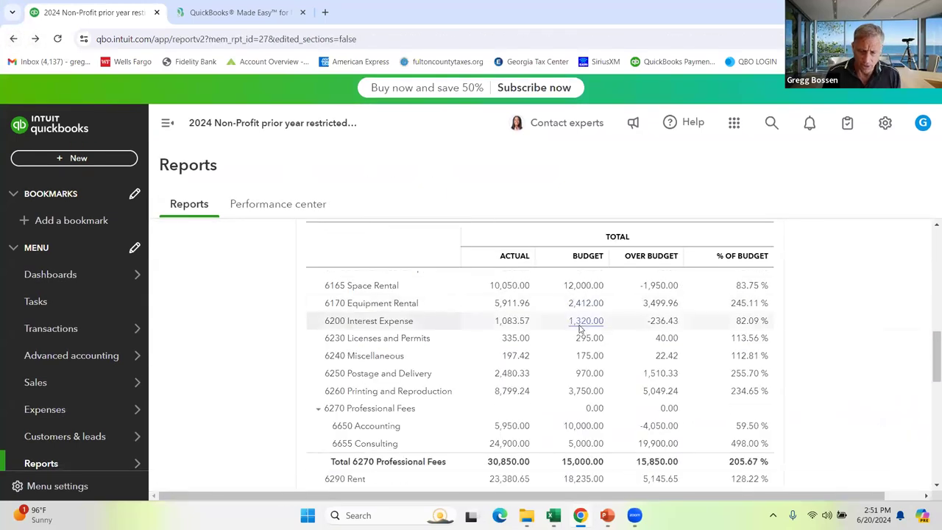
scroll(579, 329, "down", 10)
scroll(579, 329, "up", 2)
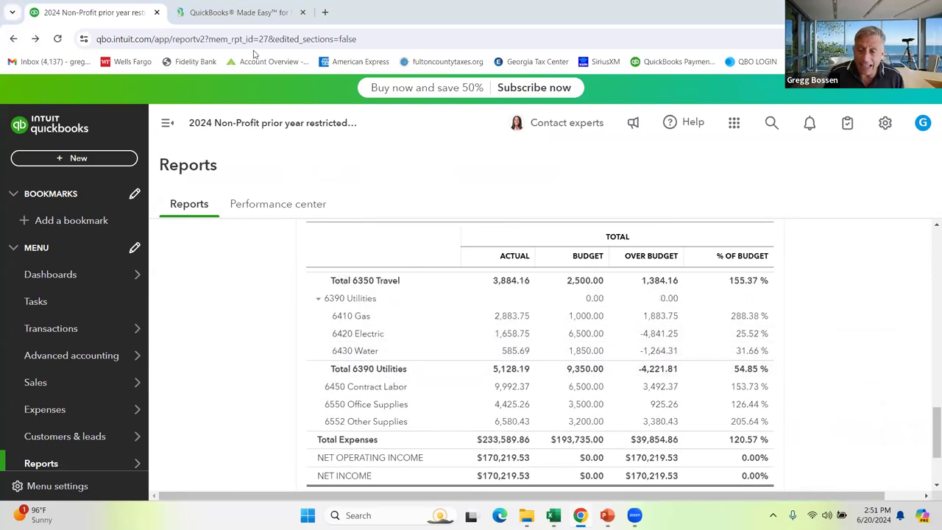
Duplicate the browser tab showing the Budget vs. Actuals report
right_click(76, 17)
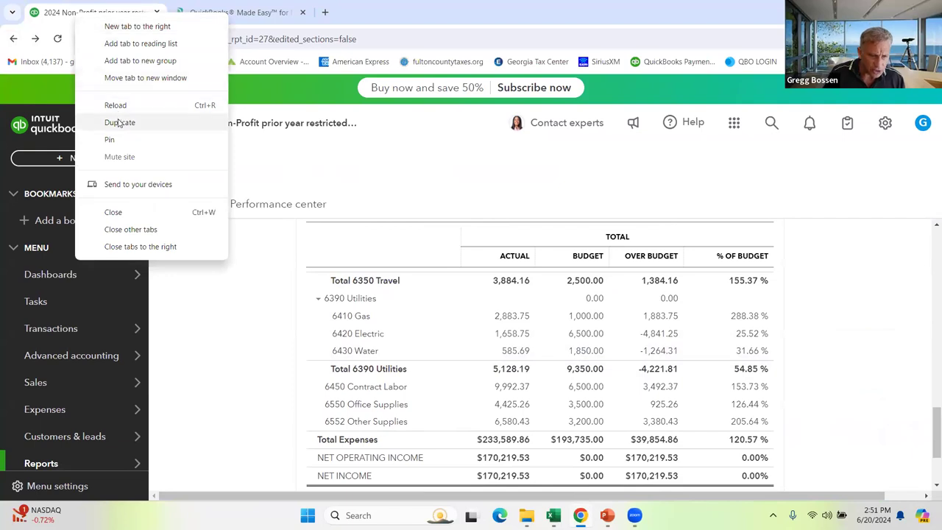
left_click(119, 124)
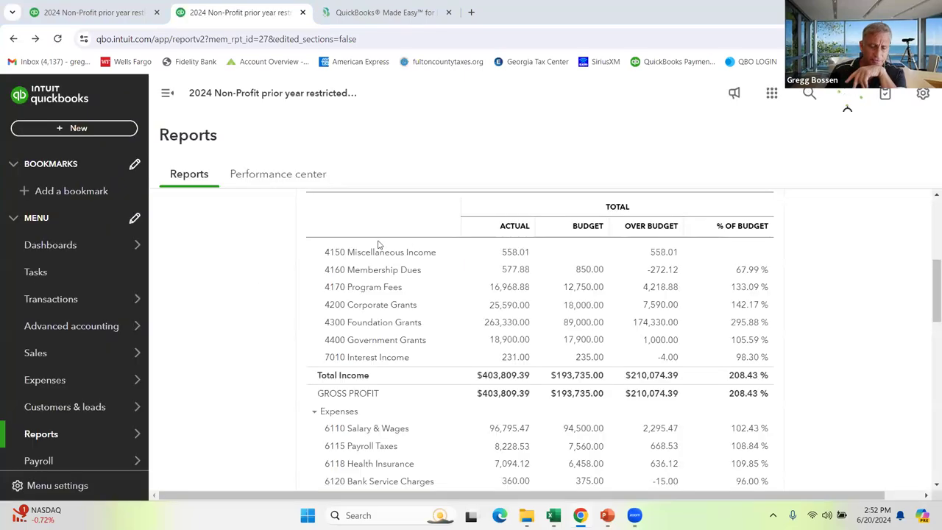
scroll(454, 251, "down", 1)
scroll(456, 251, "up", 2)
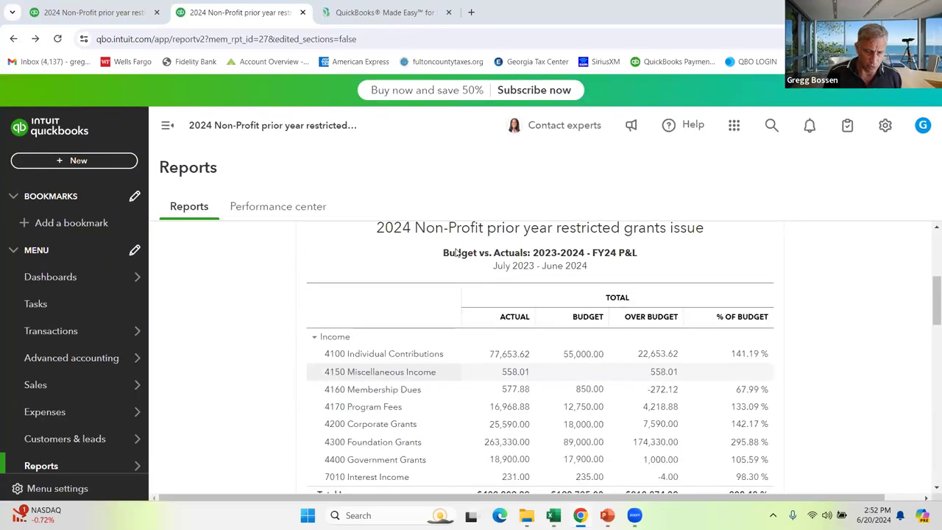
Start a journal entry from the unscheduled recurring transaction template for moving the future portion of a grant
left_click(91, 161)
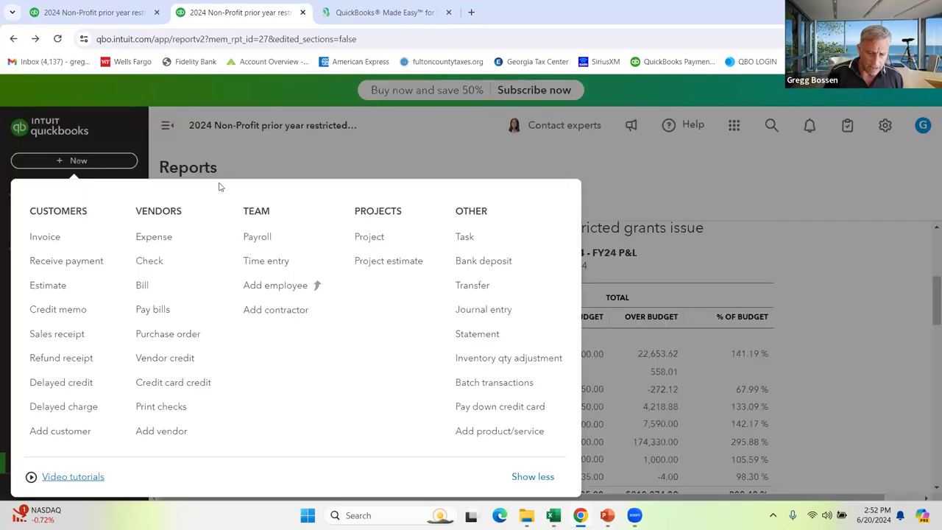
left_click(698, 128)
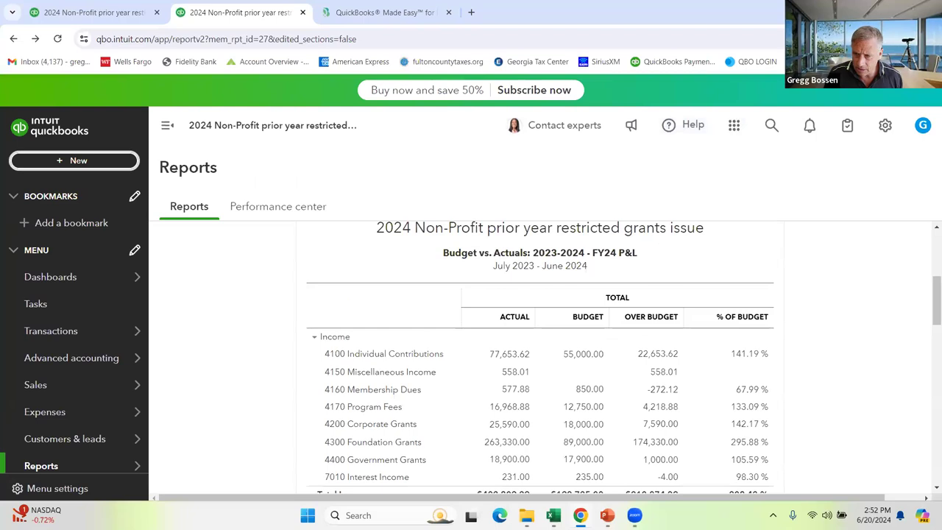
left_click(885, 125)
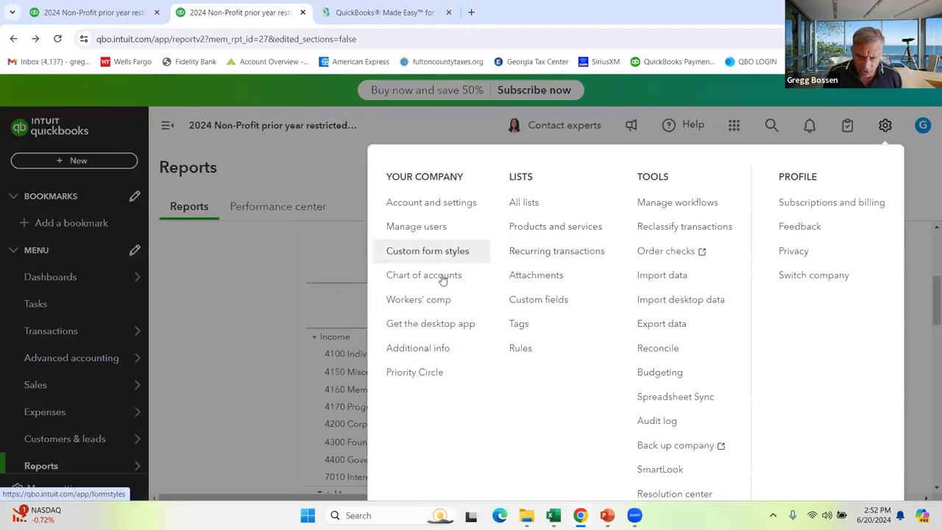
left_click(521, 254)
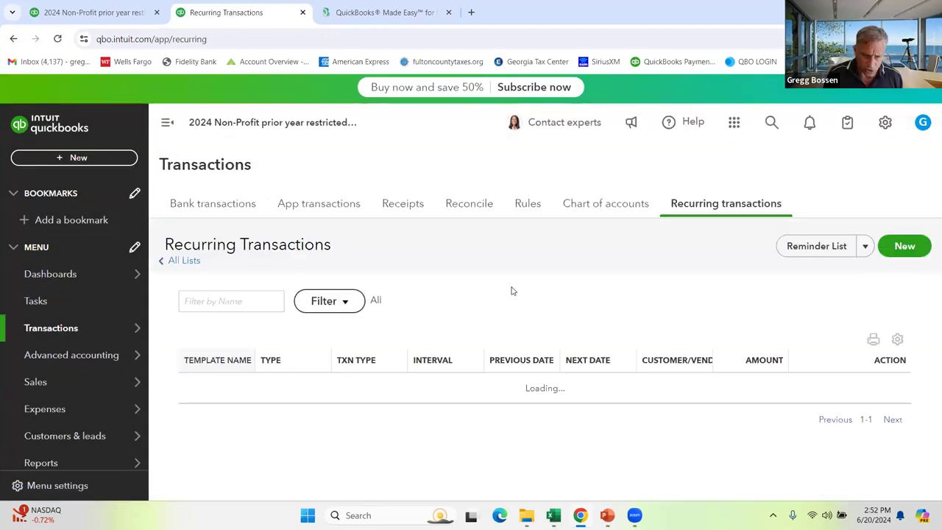
scroll(513, 291, "down", 1)
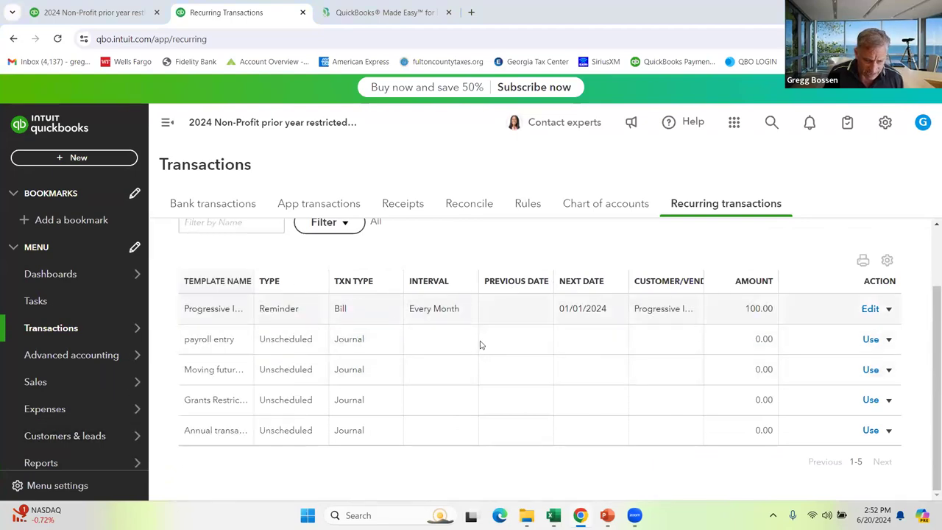
left_click(871, 370)
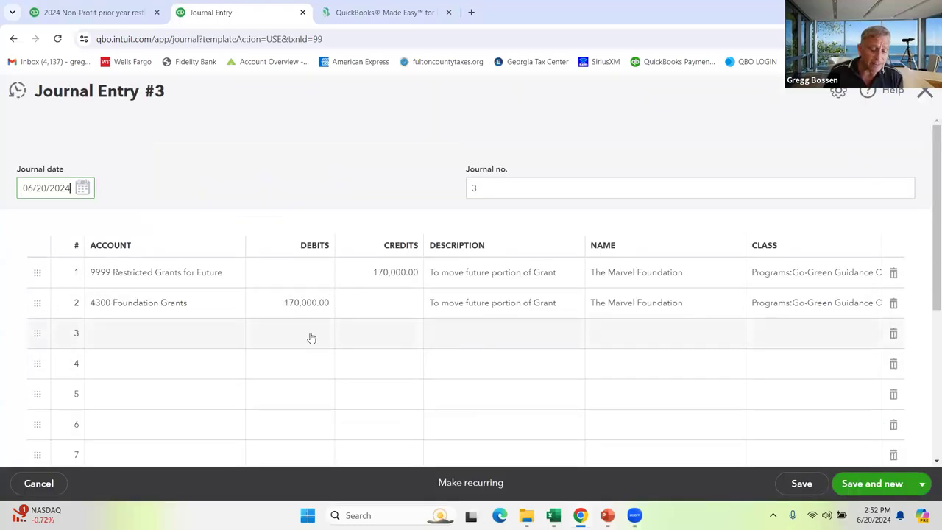
Examine the account selections on the first two journal lines, 9999 Restricted Grants for Future and 4300 Foundation Grants
left_click(235, 274)
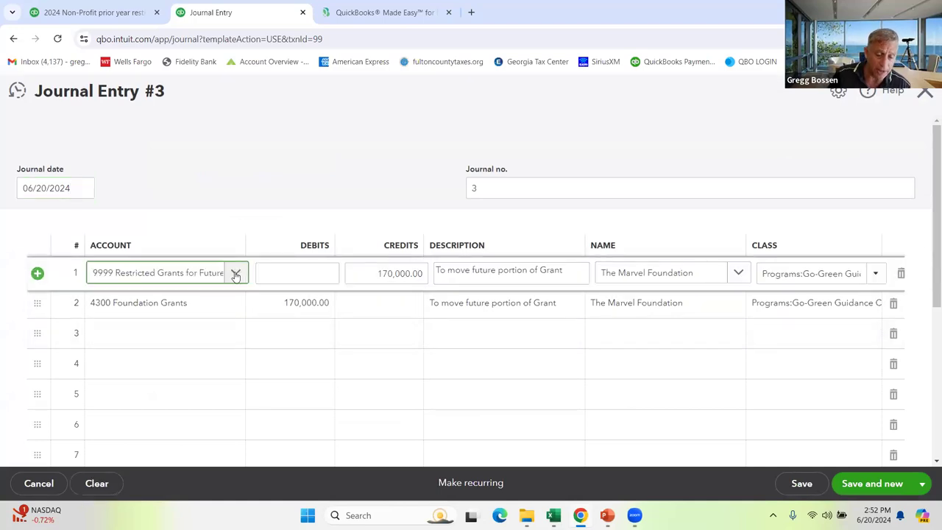
left_click(236, 273)
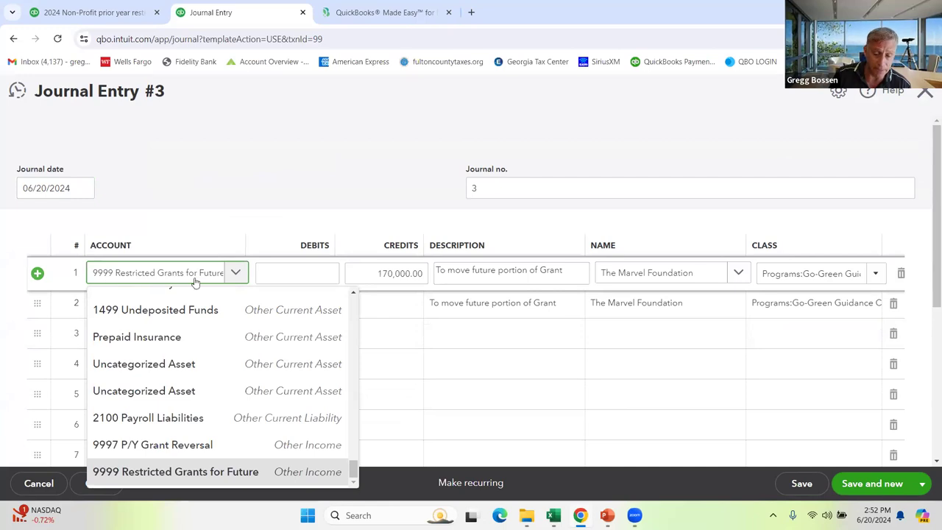
left_click(299, 177)
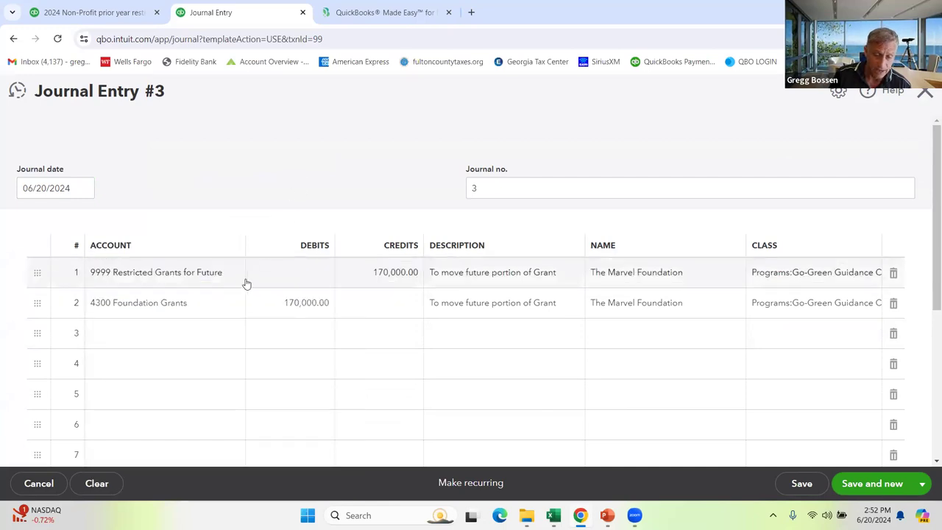
left_click(234, 308)
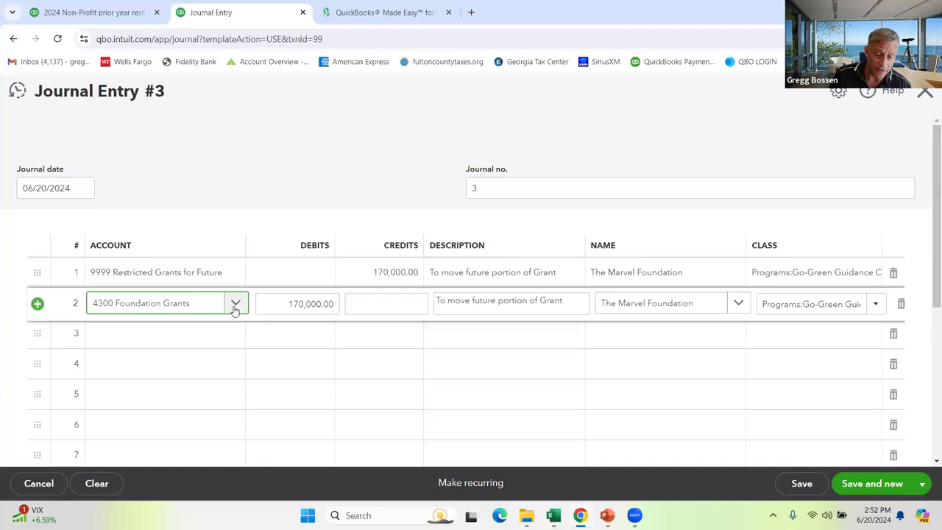
left_click(234, 305)
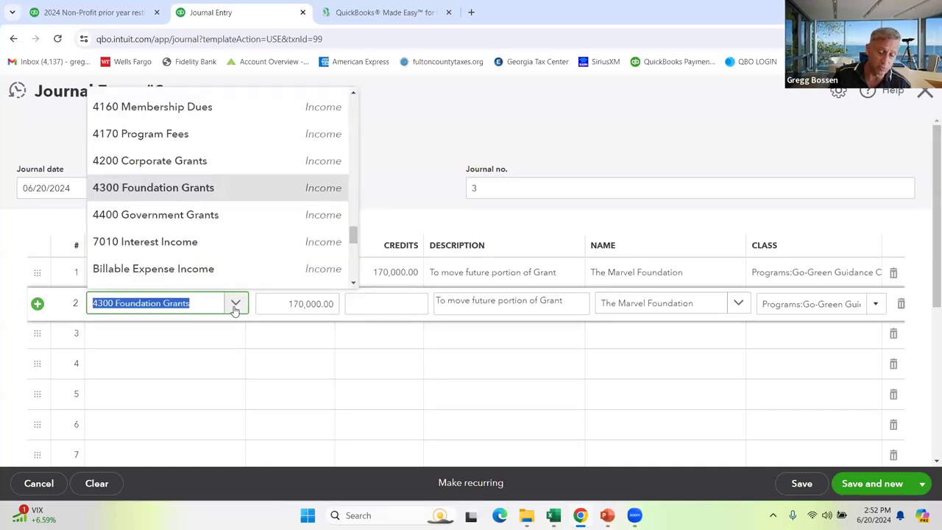
left_click(234, 308)
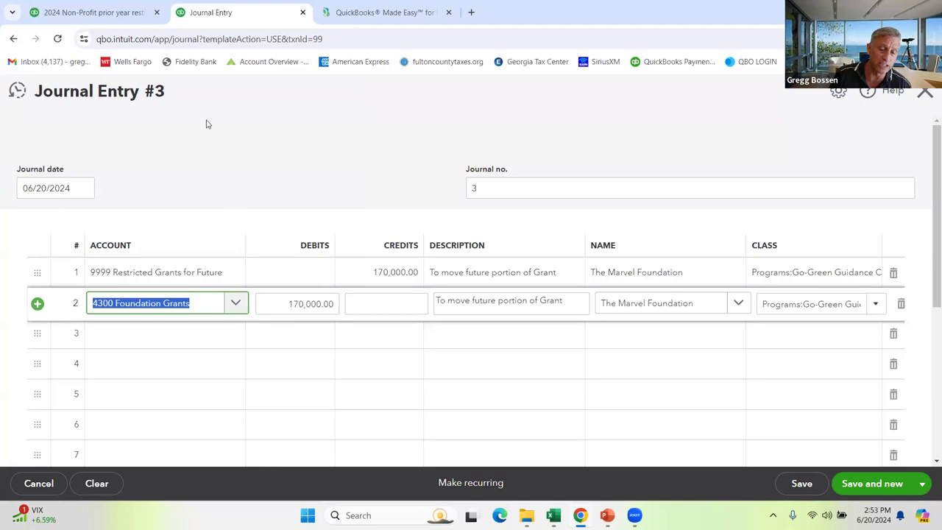
Check the open report once more, then save the journal entry moving the 170,000.00 future portion of the grant
left_click(129, 13)
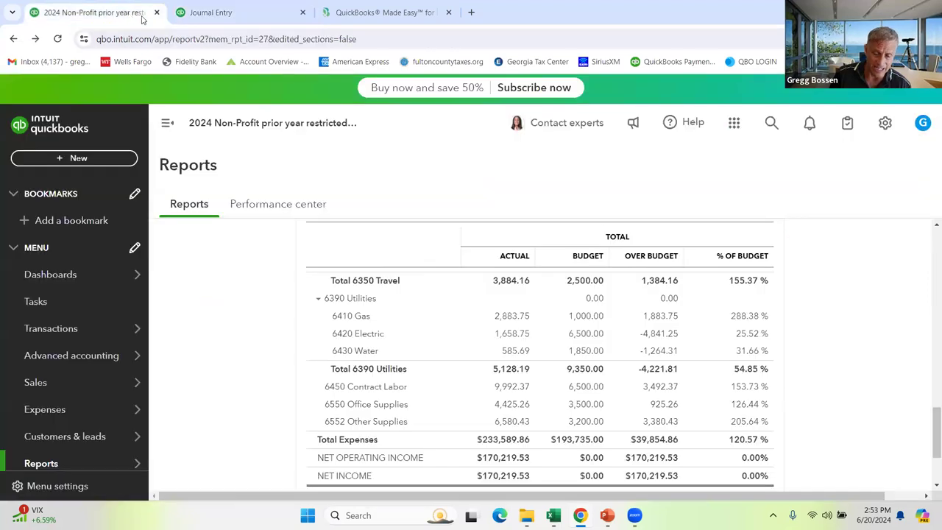
left_click(235, 14)
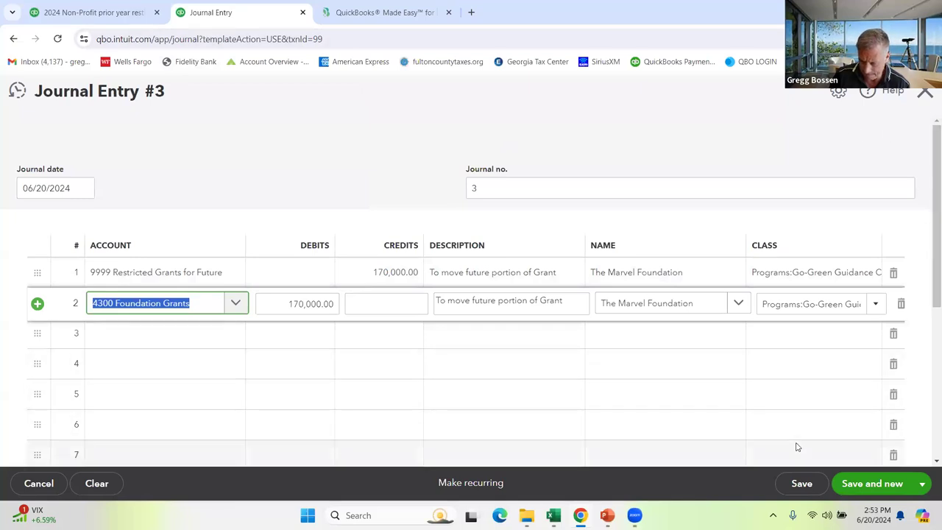
left_click(800, 484)
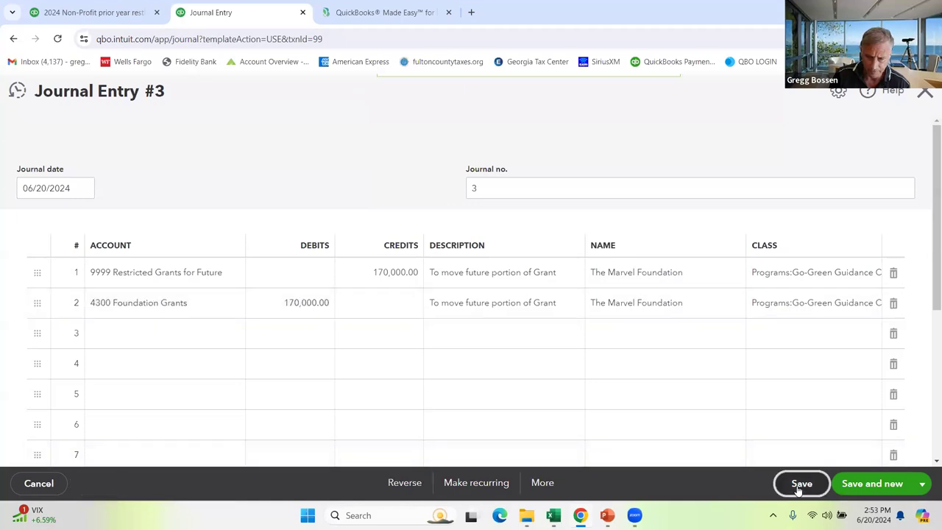
Rerun the 2023-2024 Budget vs. Actuals report with the grid set to Accounts vs. Total
left_click(108, 12)
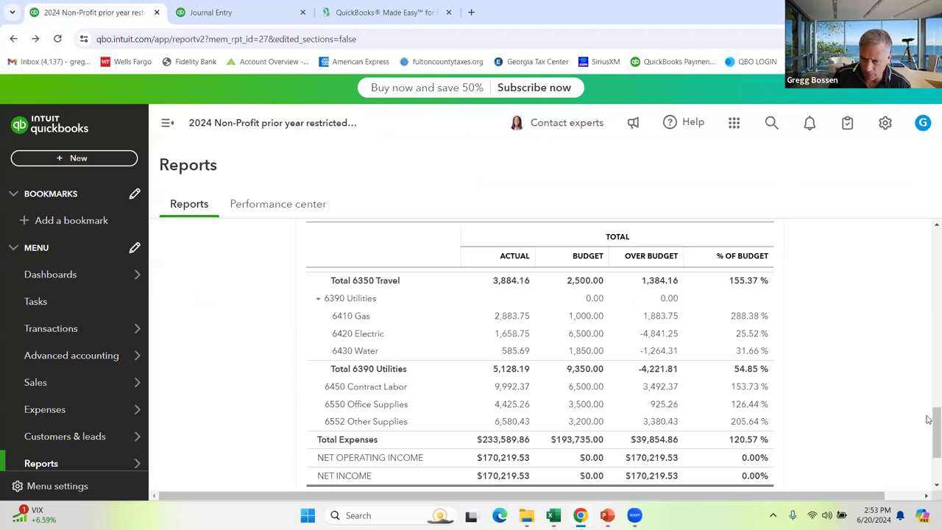
left_click_drag(929, 419, 918, 251)
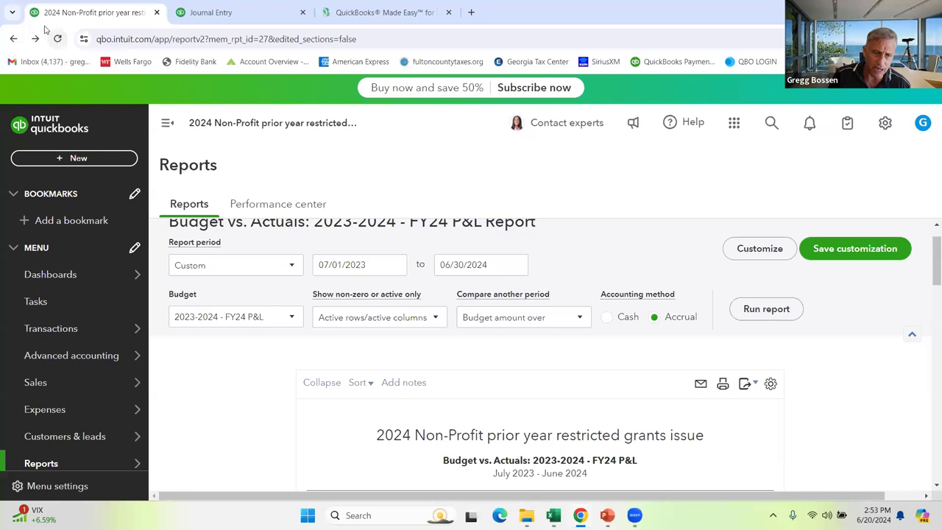
left_click(753, 310)
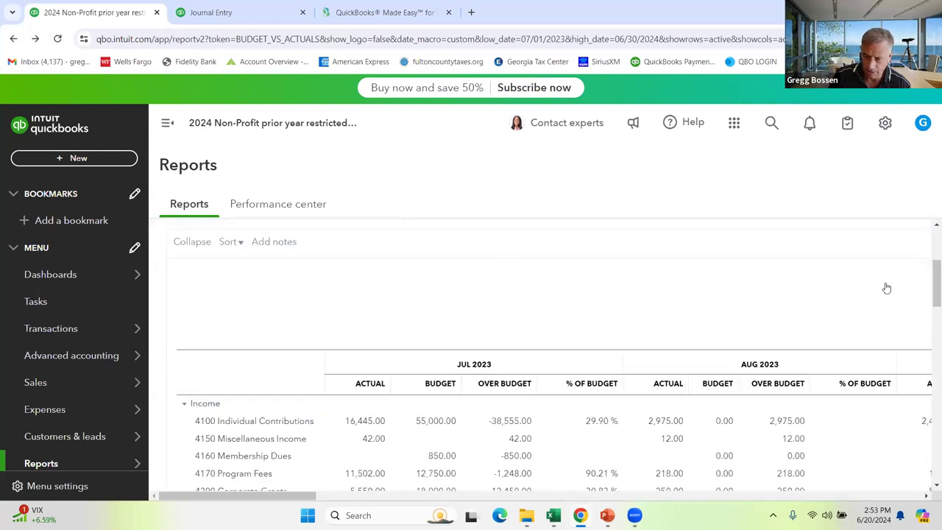
left_click_drag(932, 281, 929, 232)
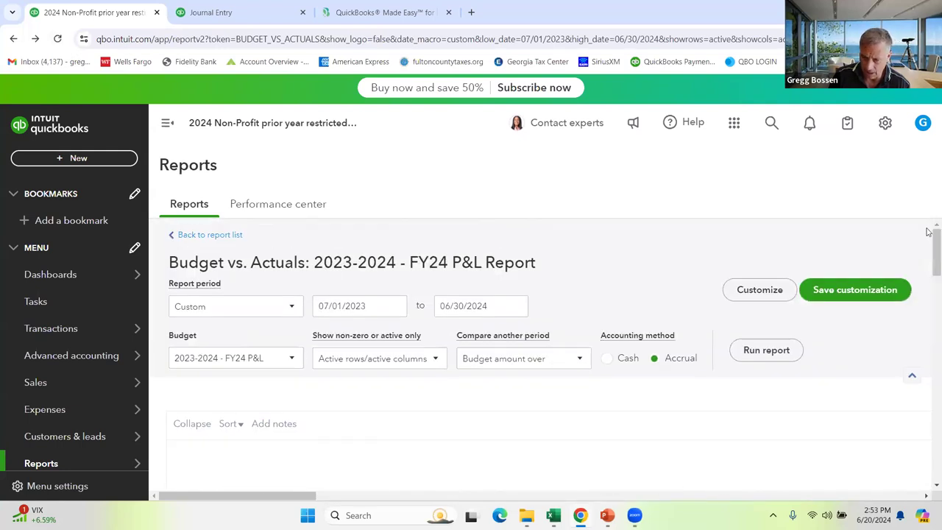
left_click(761, 291)
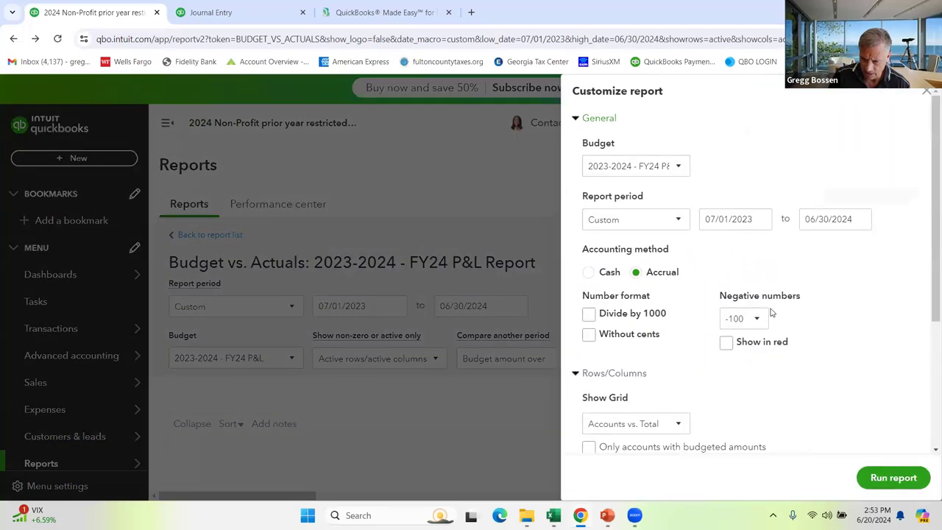
left_click(866, 476)
Review the rerun report's foundation grants, net operating income, restricted grants under other income, and net income
scroll(824, 412, "down", 3)
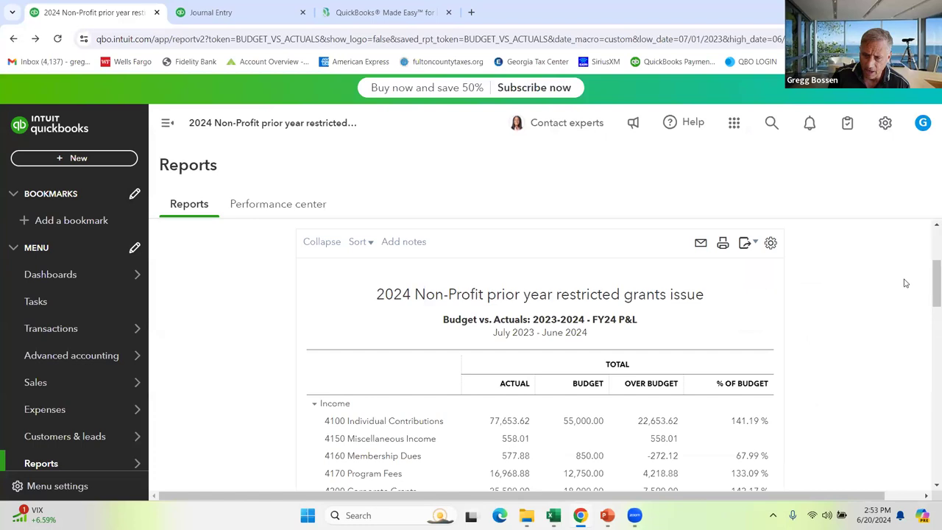
left_click_drag(929, 282, 929, 304)
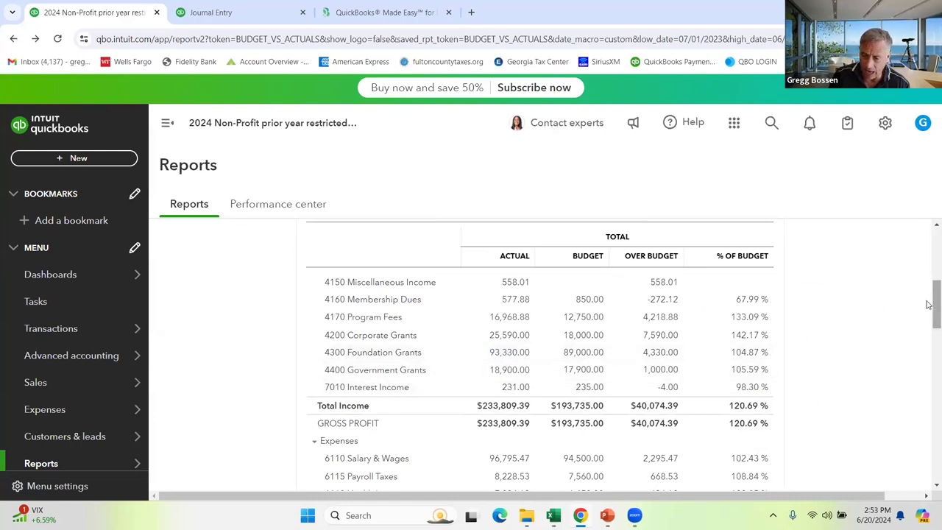
left_click_drag(928, 303, 928, 440)
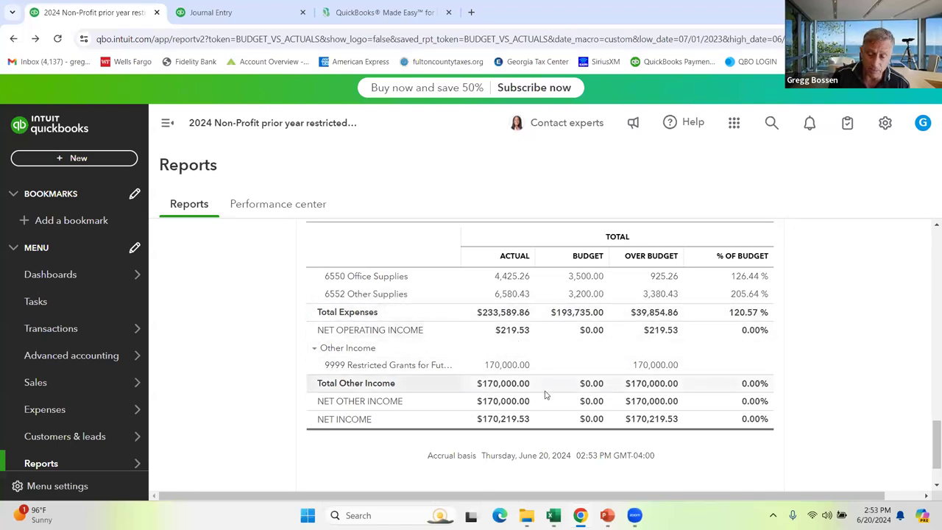
left_click_drag(928, 444, 928, 438)
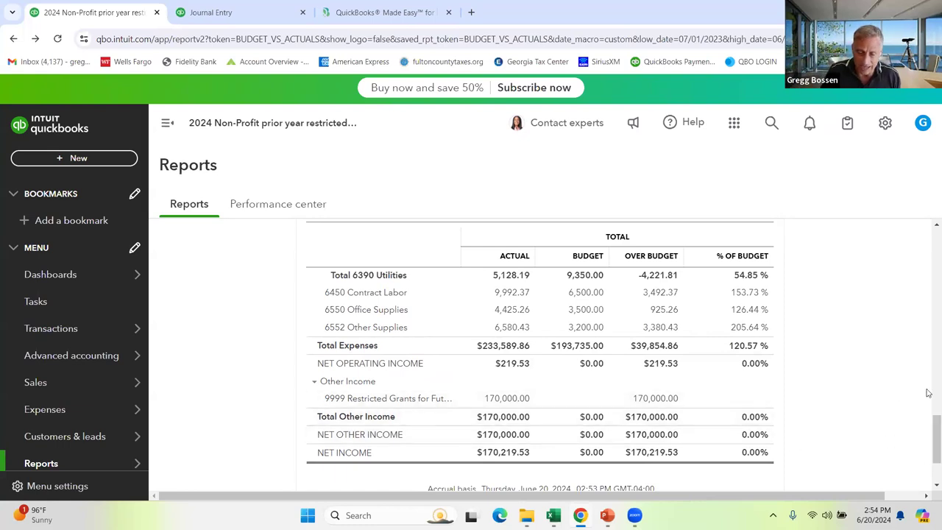
Open the custom report Budget vs. Actuals 2024-2025
left_click_drag(933, 417, 929, 151)
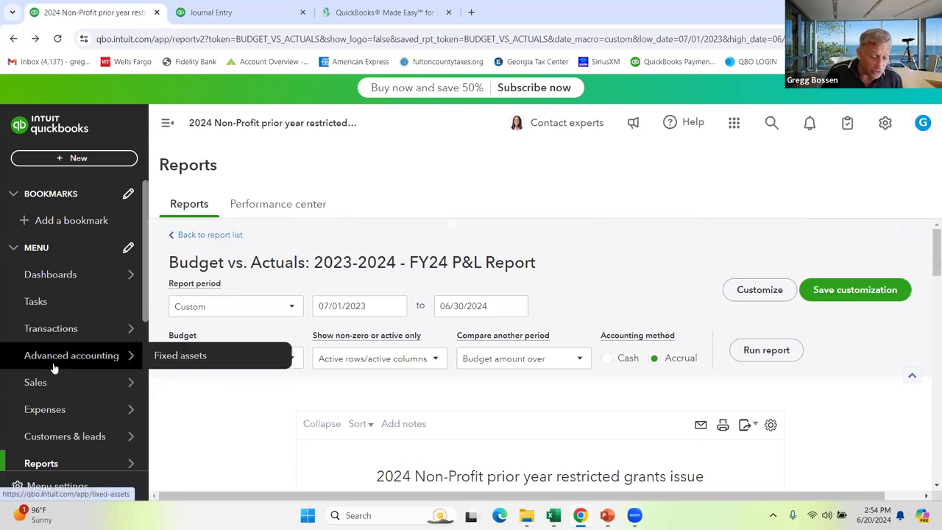
left_click_drag(142, 218, 142, 300)
mouse_move(118, 300)
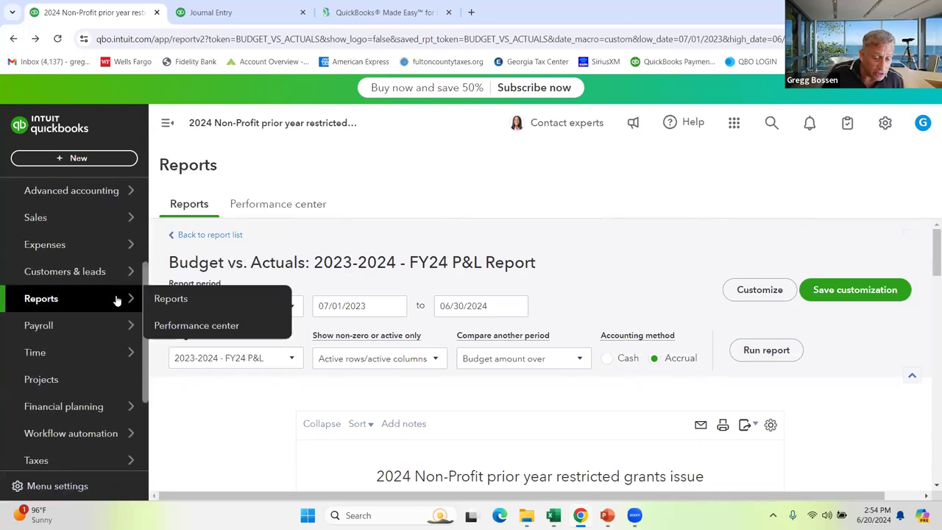
left_click(159, 301)
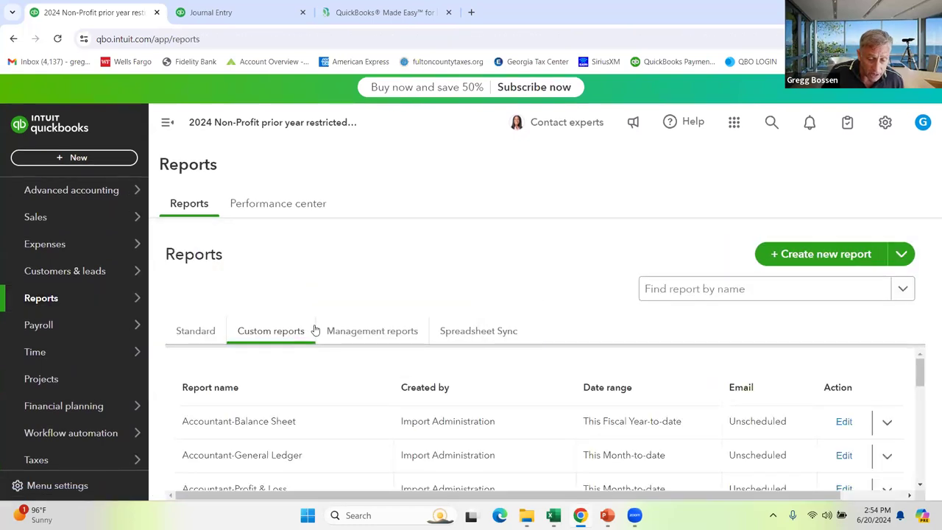
left_click_drag(919, 374, 925, 466)
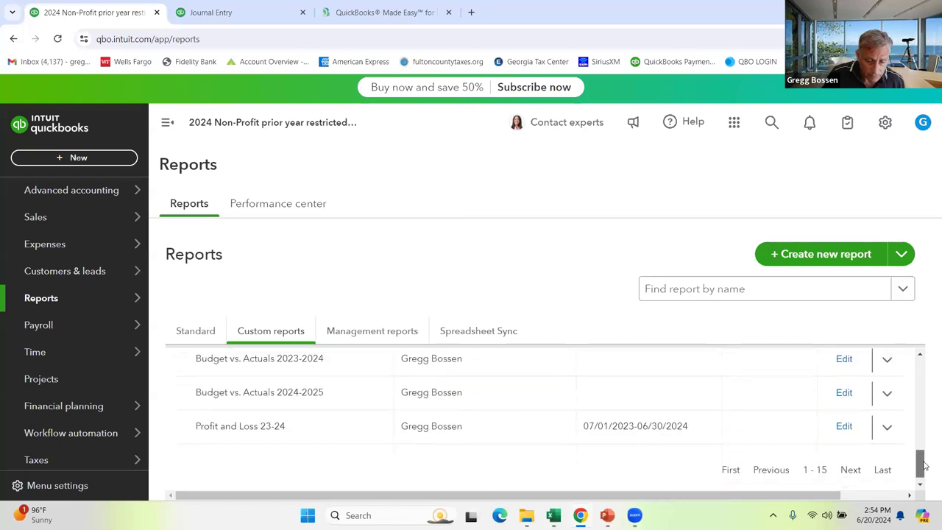
left_click(271, 395)
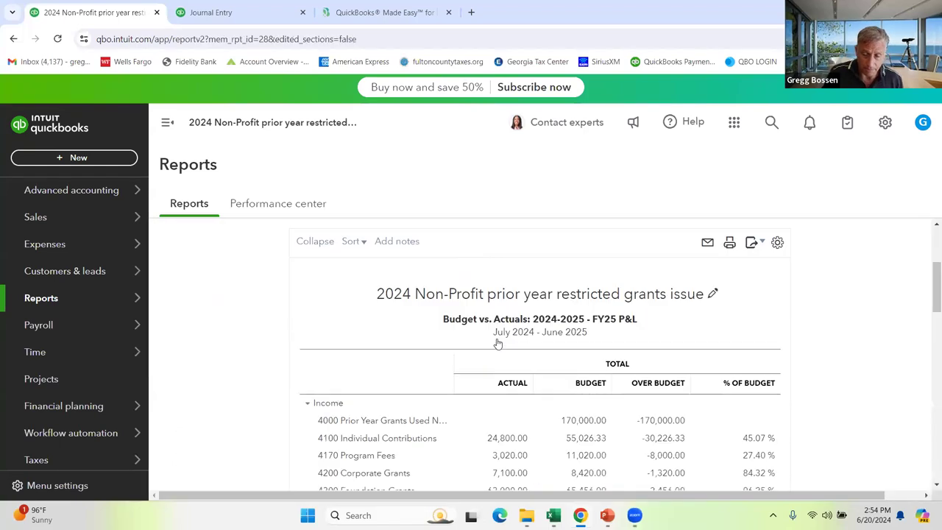
Review the 2024-2025 report's income, expenses and prior-year grant reversal, and widen the account column to show full names
scroll(761, 341, "down", 5)
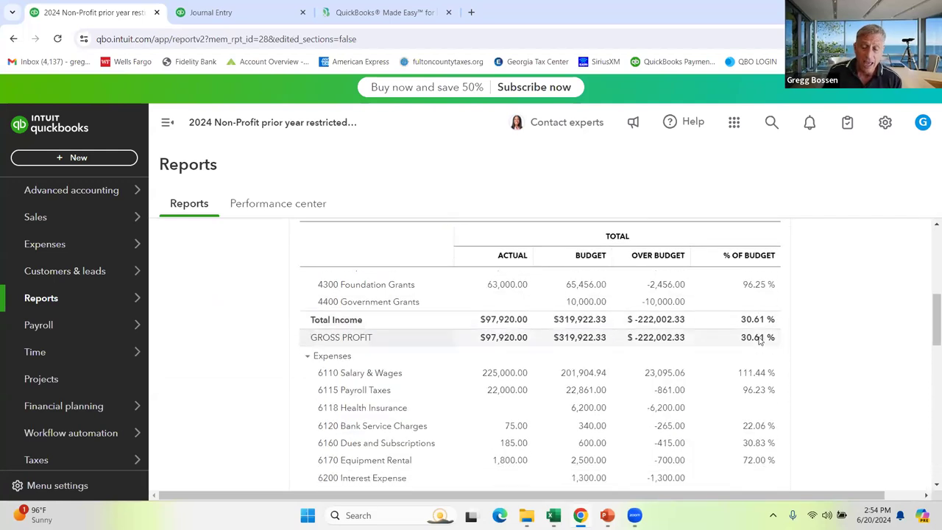
scroll(760, 340, "down", 6)
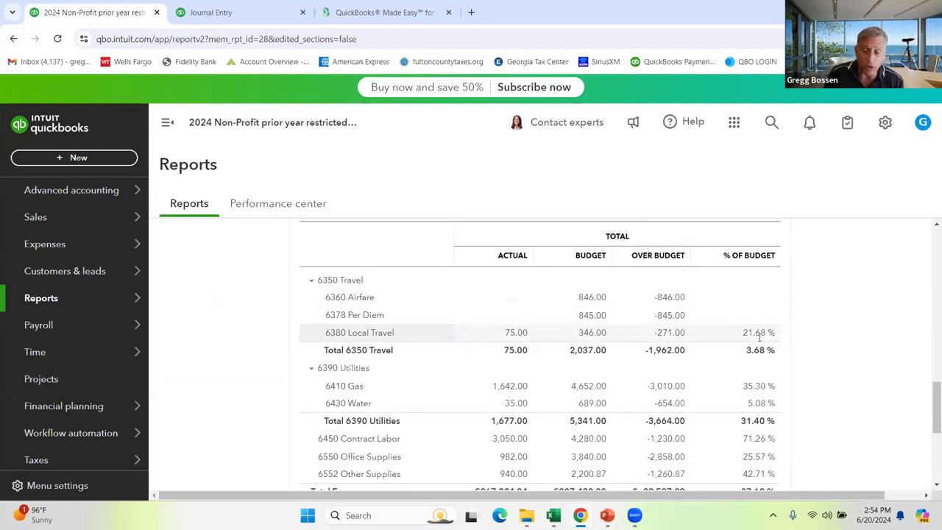
scroll(761, 340, "down", 2)
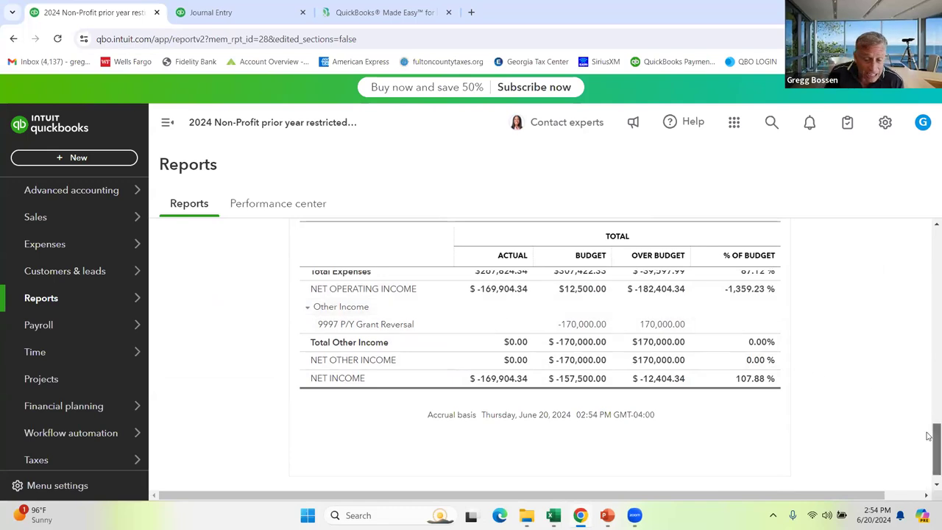
scroll(928, 436, "up", 3)
scroll(928, 348, "up", 10)
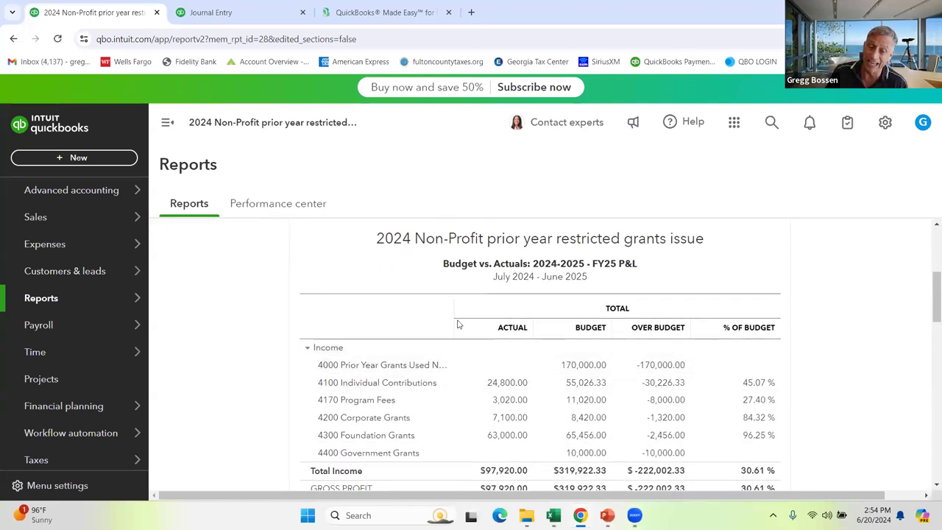
left_click_drag(452, 313, 493, 338)
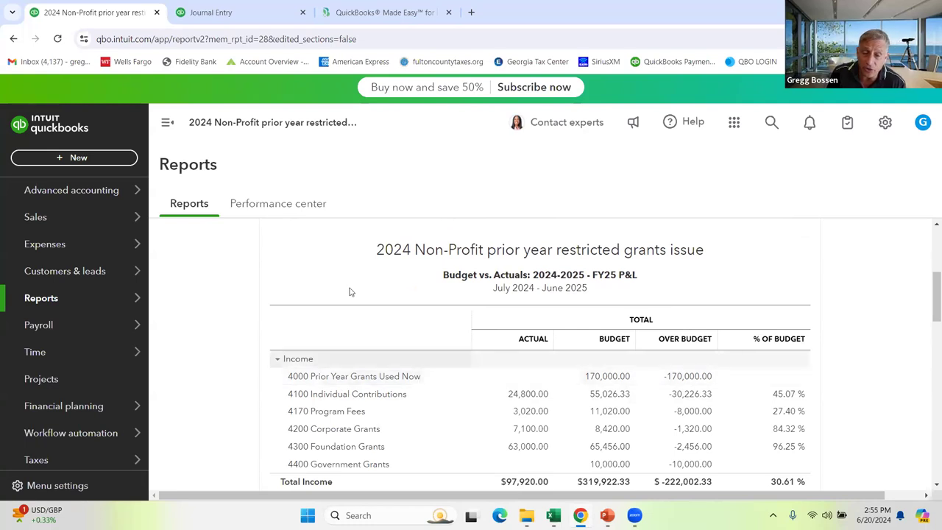
Close the saved journal entry to return to the Recurring Transactions list
left_click(241, 18)
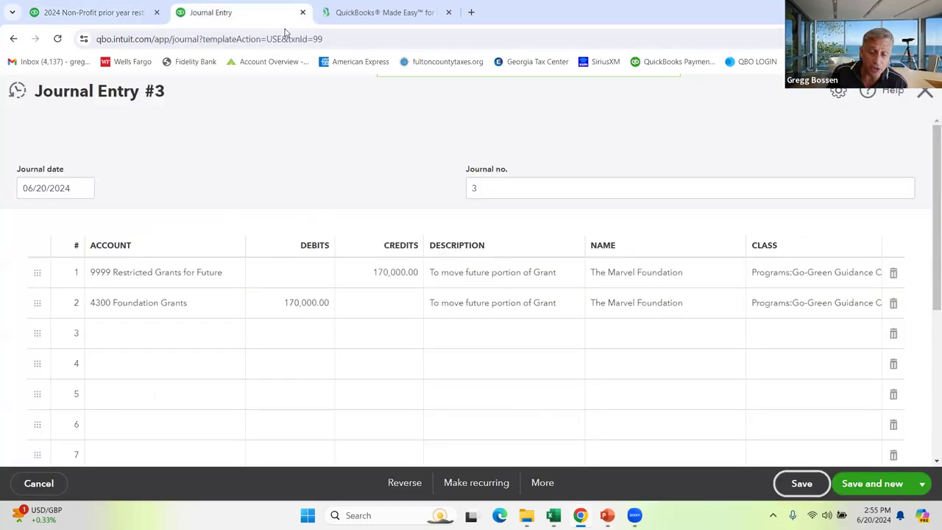
left_click(920, 97)
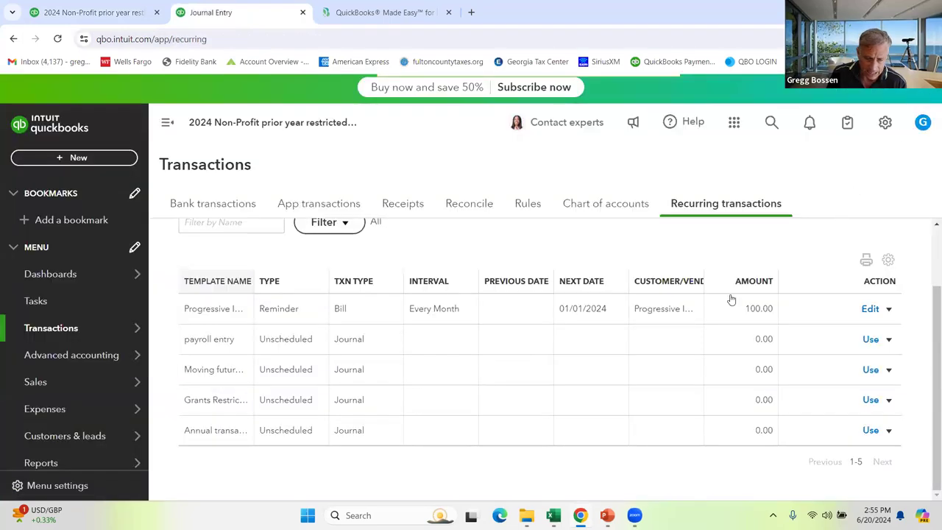
left_click(869, 370)
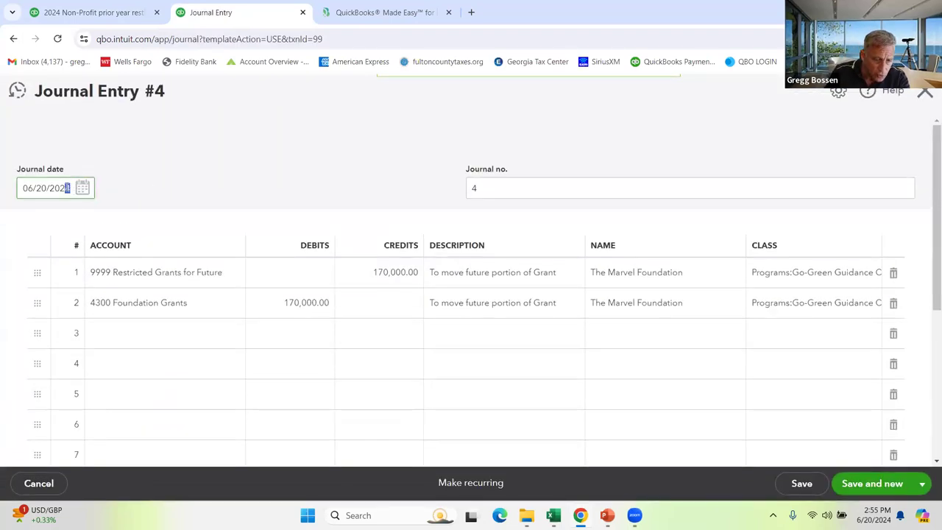
key("Tab")
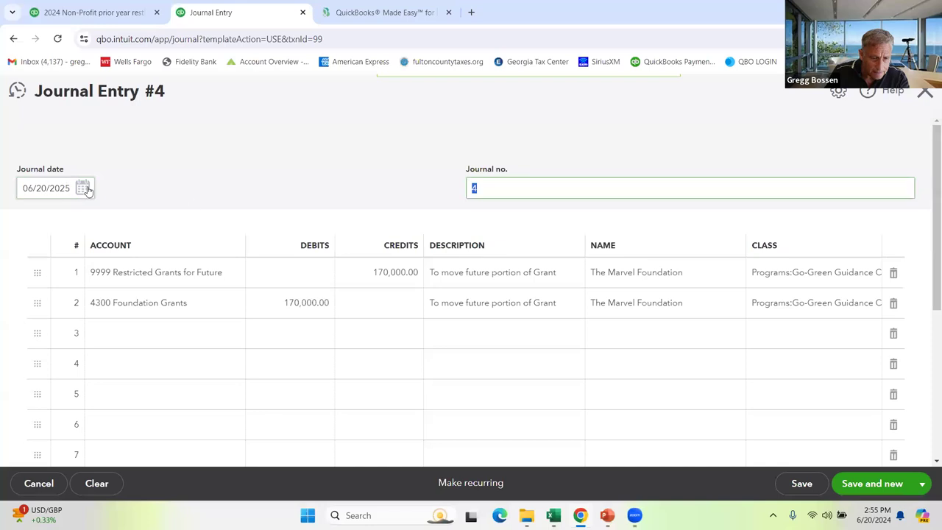
left_click(233, 275)
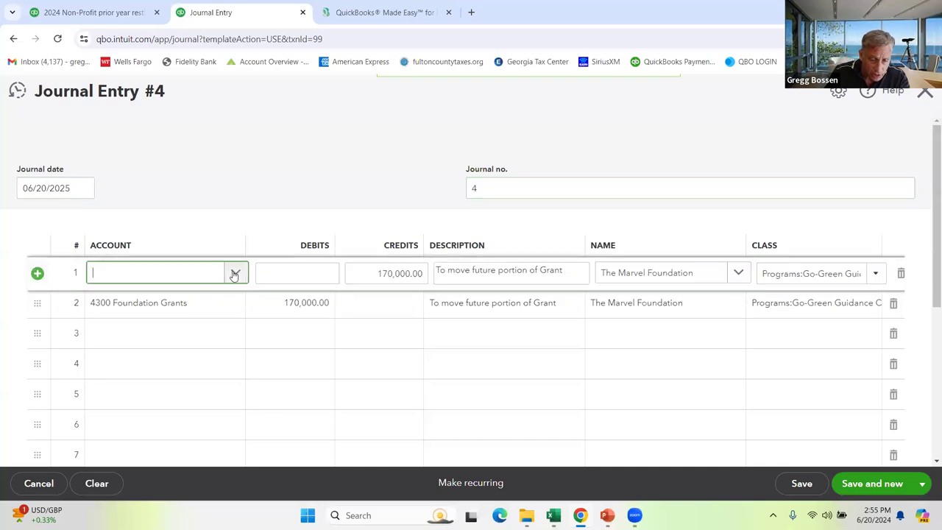
left_click(238, 277)
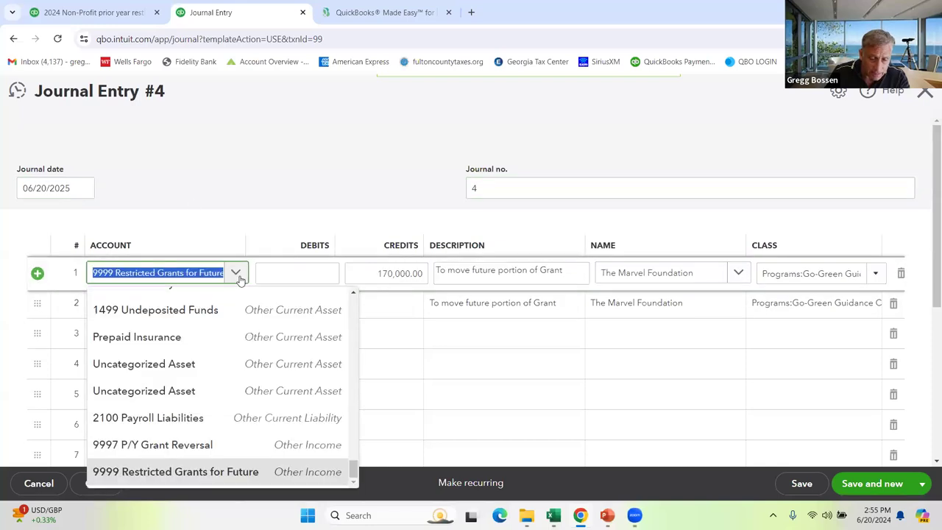
left_click(237, 275)
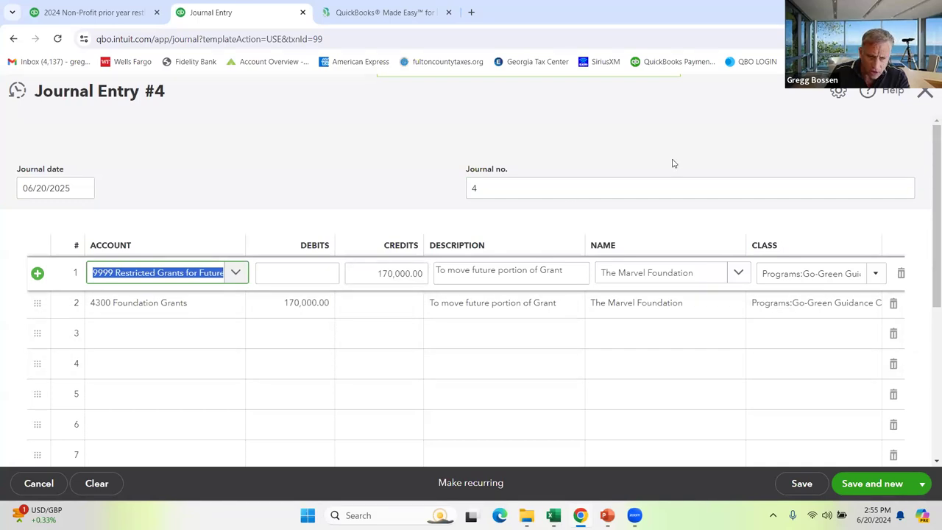
left_click(924, 93)
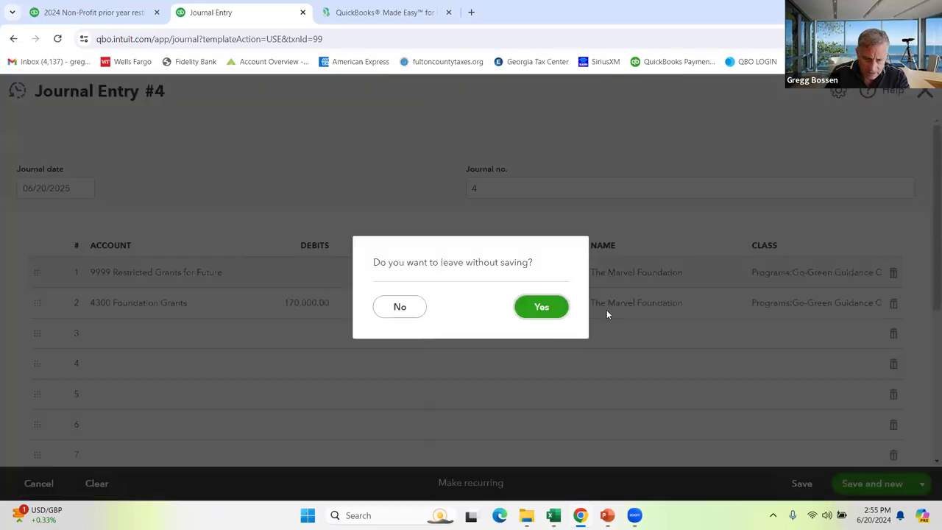
left_click(542, 307)
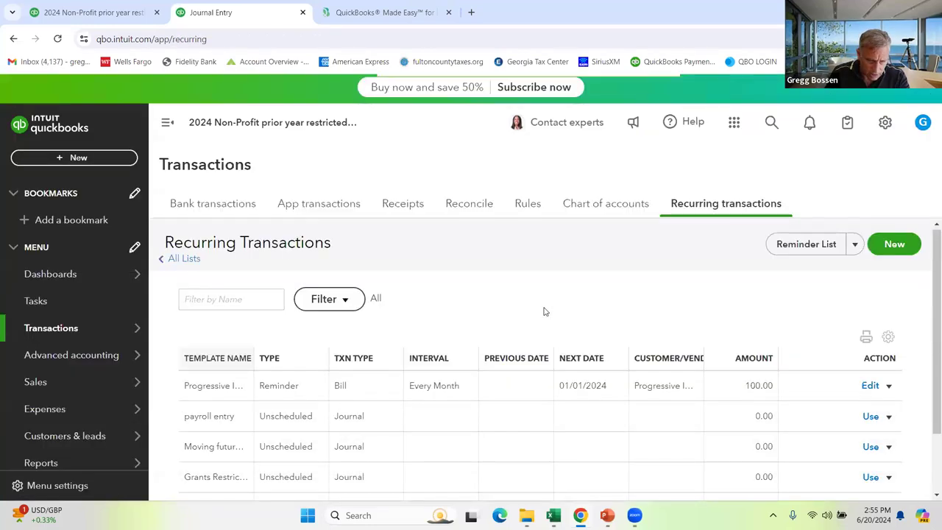
Widen the template name column and start a journal entry from the Grants Restrictions released template
left_click(885, 125)
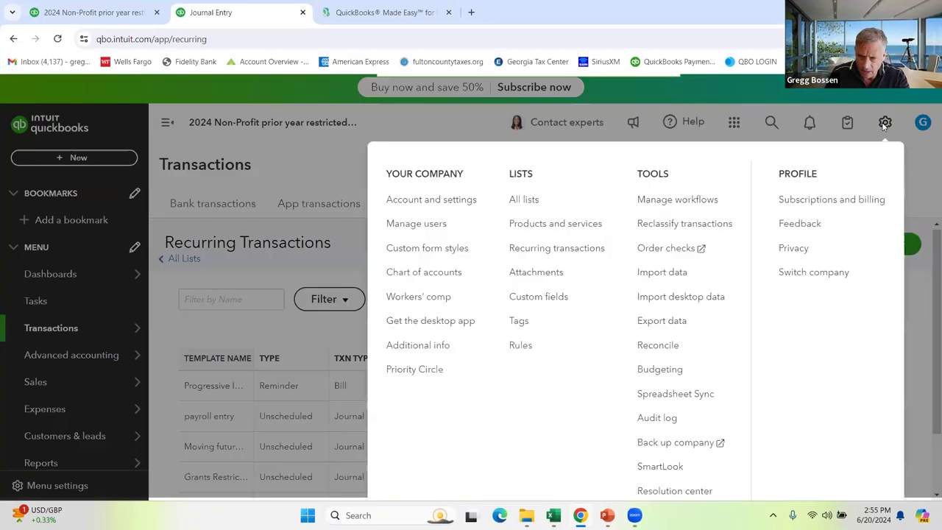
left_click(923, 169)
scroll(881, 276, "down", 1)
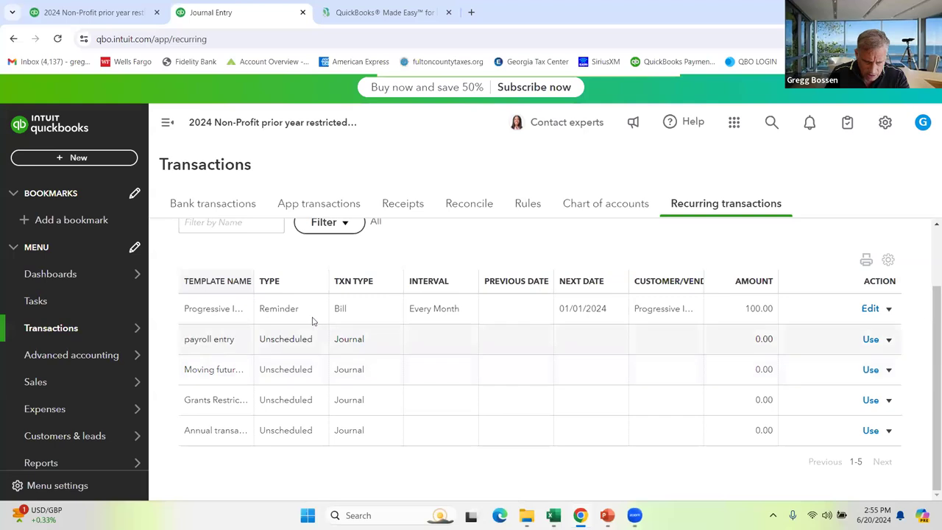
left_click_drag(253, 283, 394, 322)
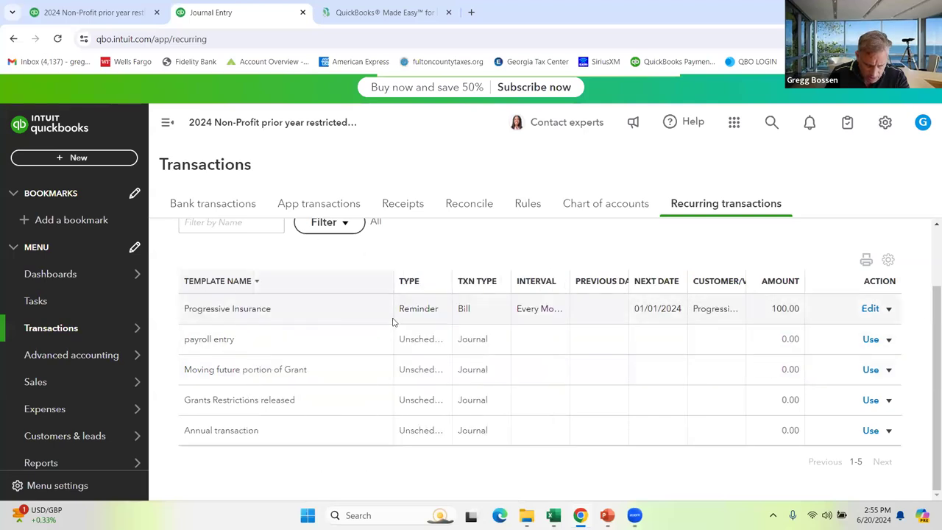
left_click(871, 400)
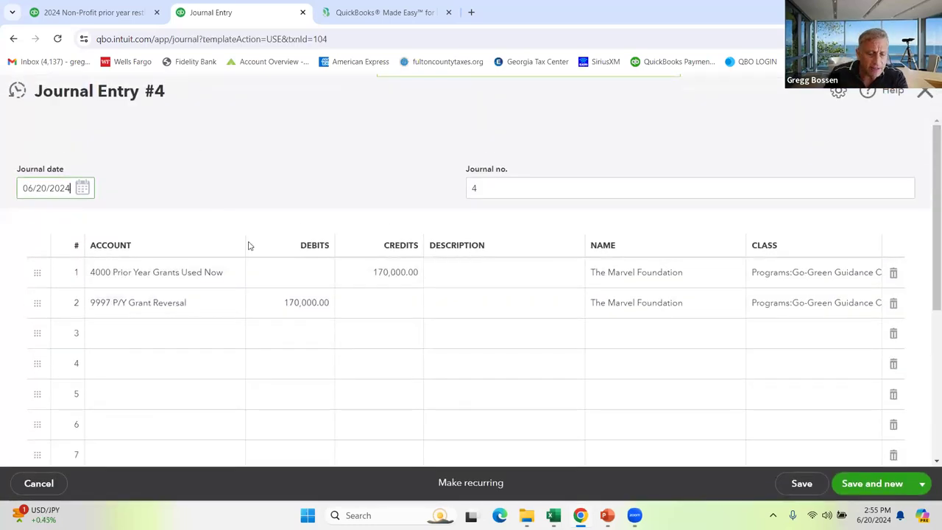
Check the account choices on the first journal line and set the journal date to 07/01/2025
left_click(237, 278)
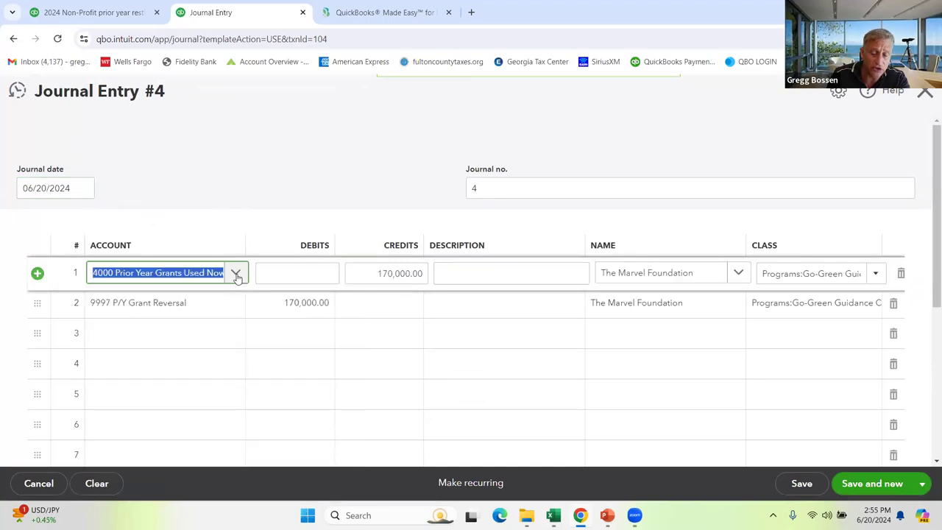
left_click(236, 275)
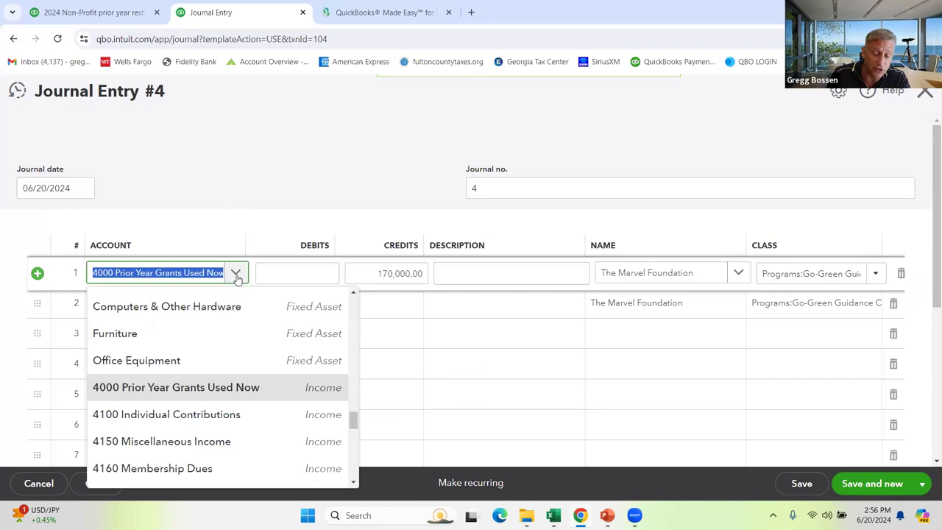
left_click(236, 275)
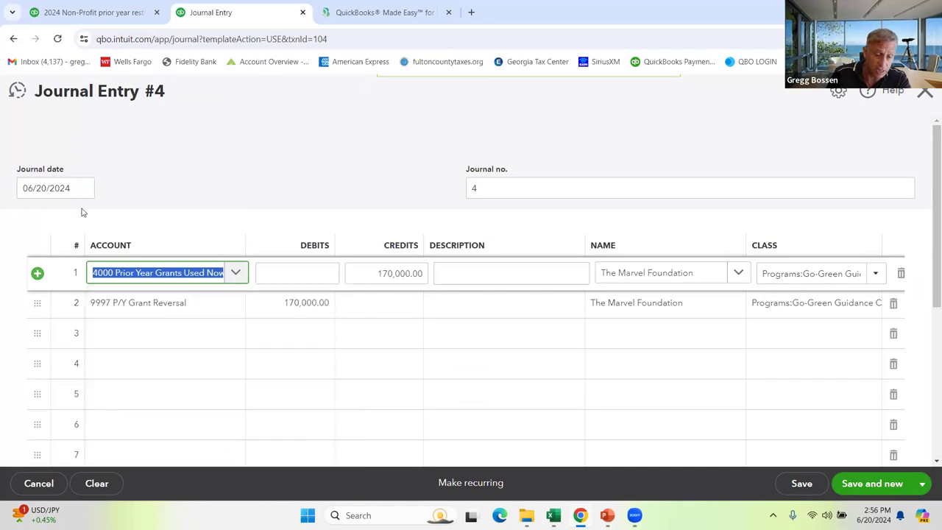
left_click_drag(71, 188, 3, 199)
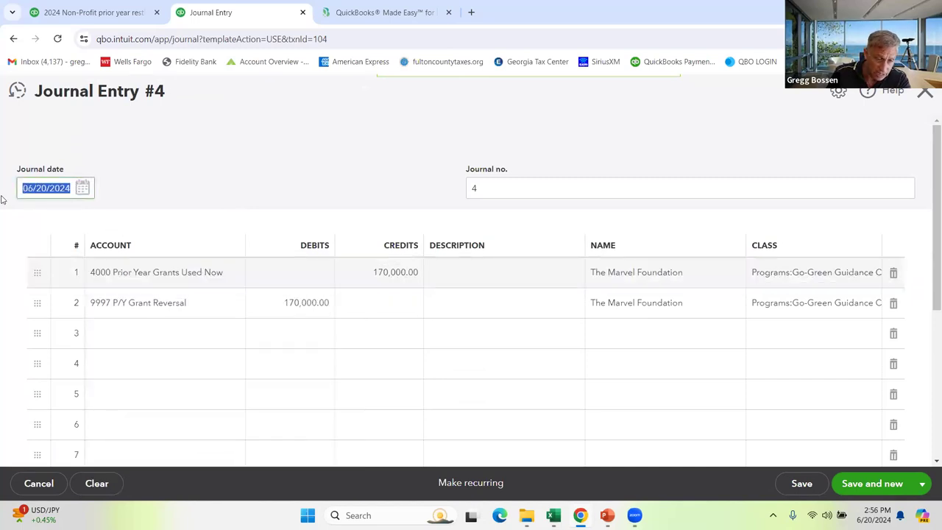
type("0701")
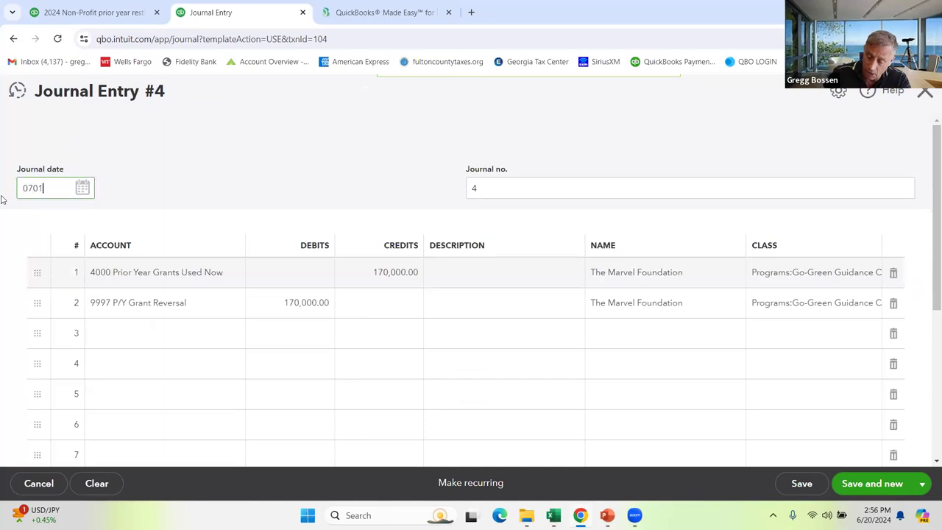
key("Tab")
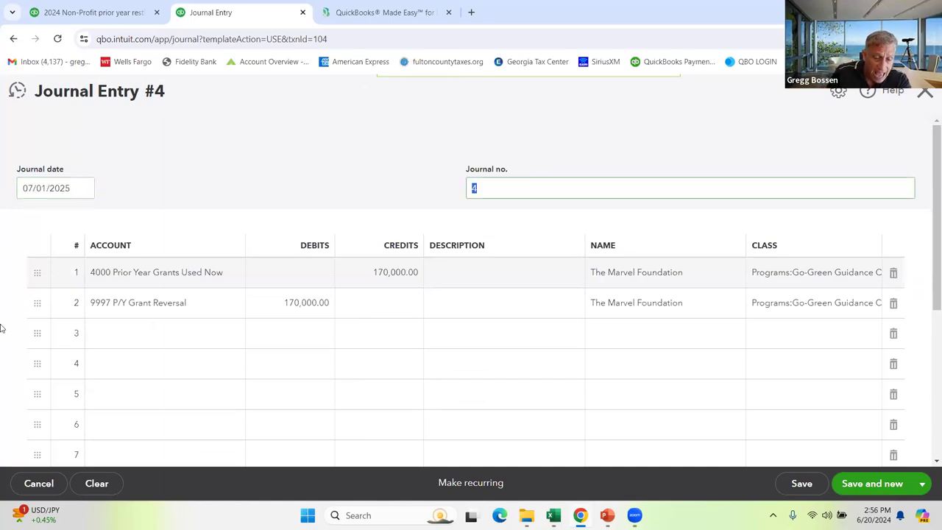
Check the account choices for the P/Y Grant Reversal line and save the journal entry
left_click(224, 308)
left_click(237, 305)
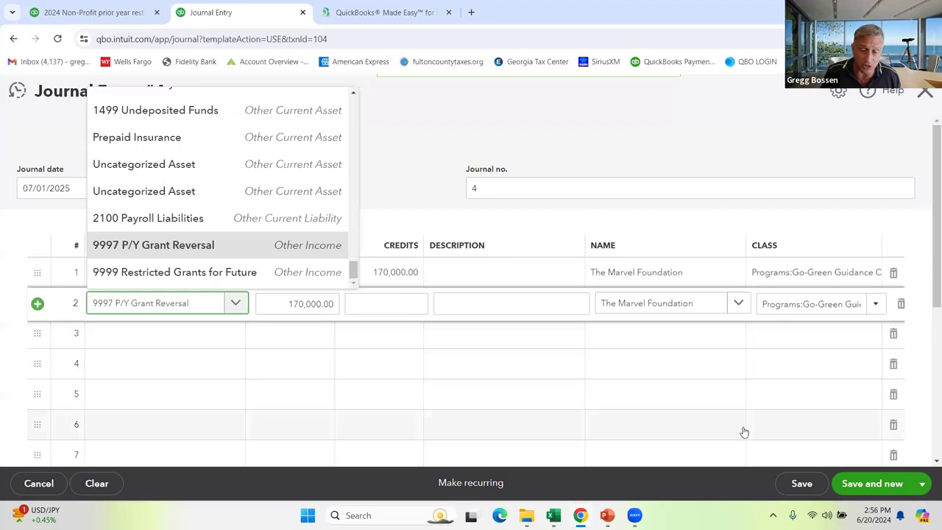
left_click(792, 483)
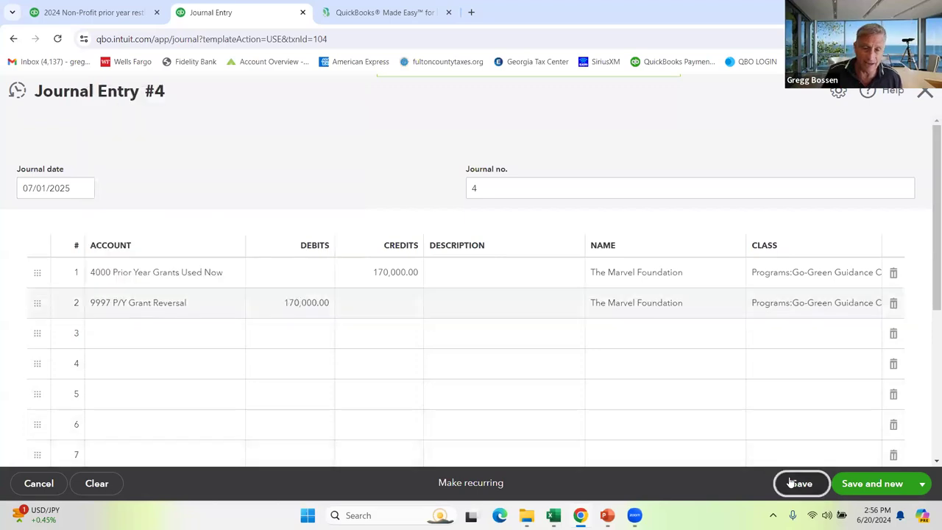
Return to the 2024-2025 Budget vs. Actuals report and rerun it to check for the released grant
left_click(115, 18)
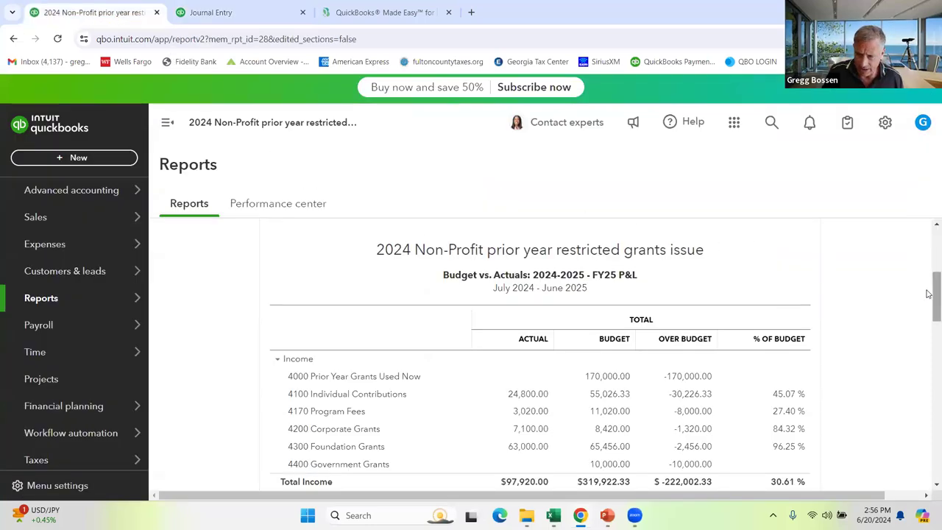
scroll(932, 295, "up", 3)
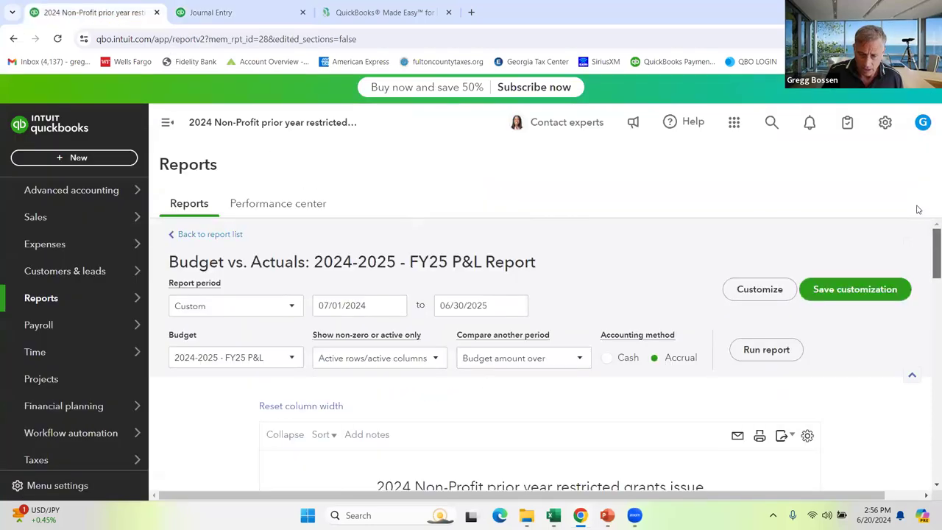
left_click(745, 349)
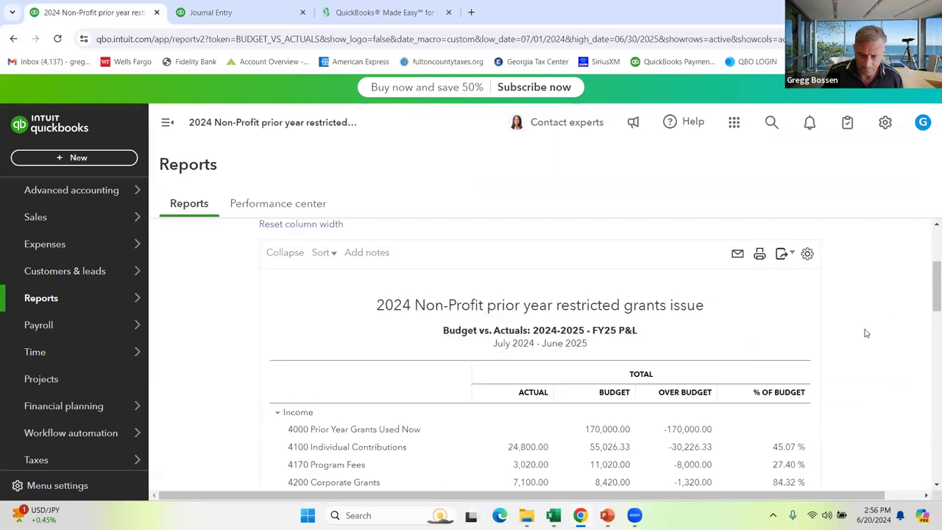
left_click_drag(932, 273, 929, 230)
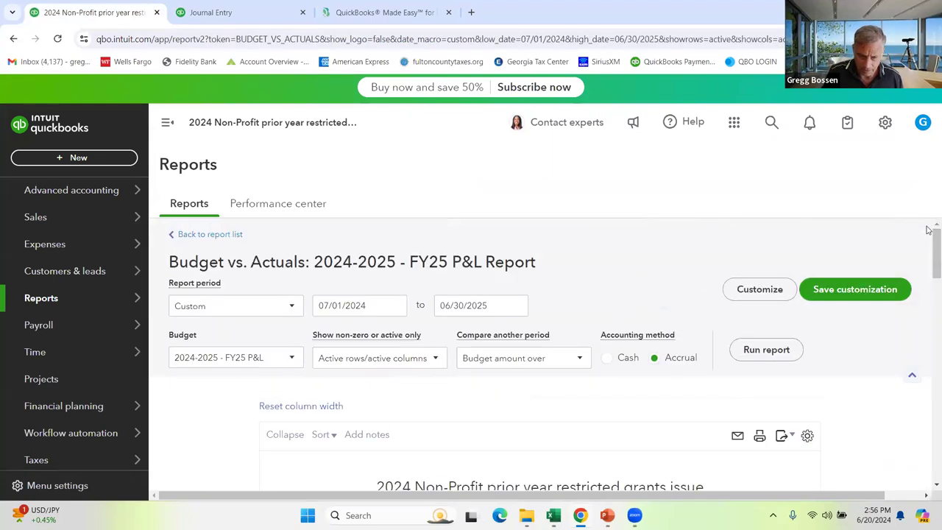
left_click(745, 352)
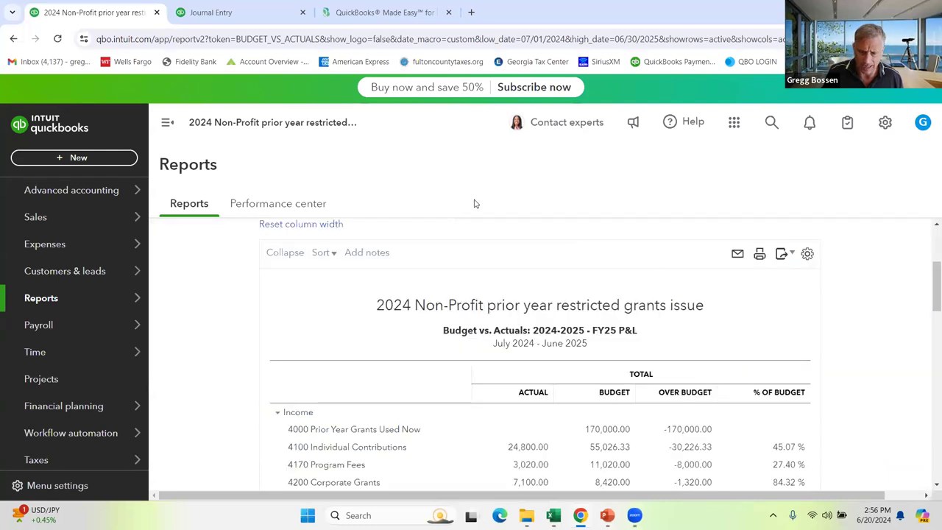
Correct the journal entry's date to 07/01/2024, save the entry and confirm the change
left_click(221, 13)
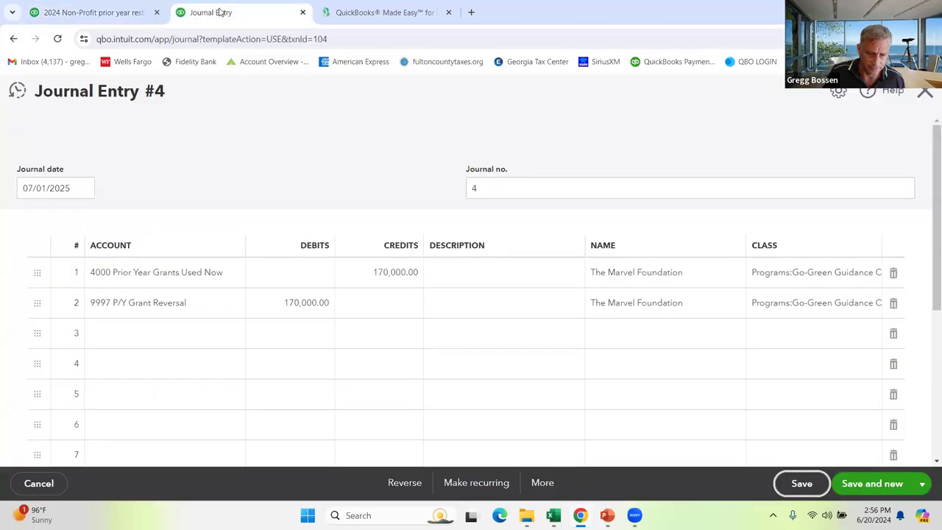
left_click(71, 190)
left_click(72, 191)
type("4")
key("Tab")
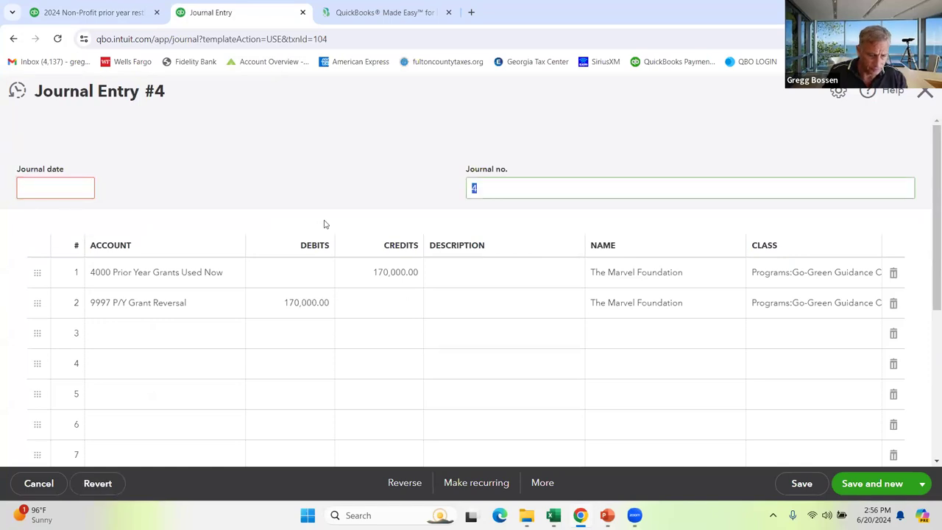
left_click(40, 191)
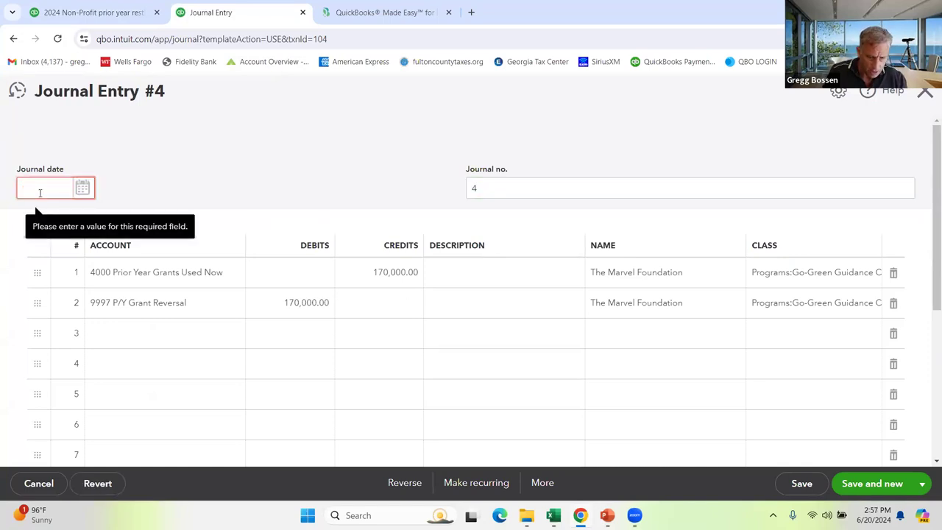
type("07/01/2024")
key("Tab")
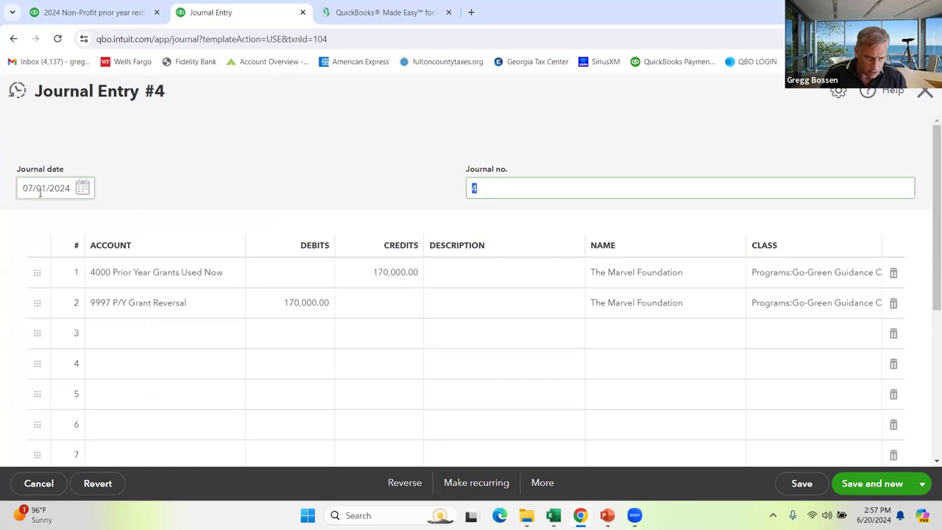
left_click(787, 486)
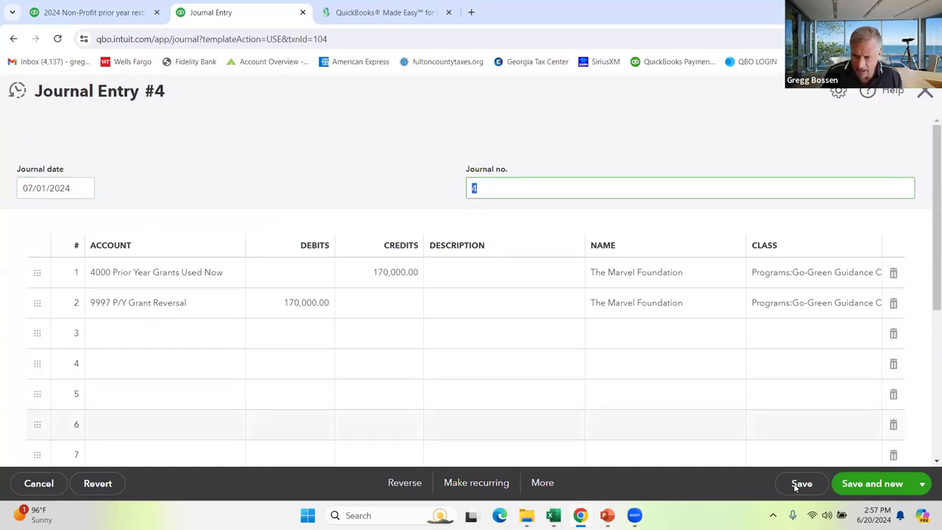
left_click(556, 337)
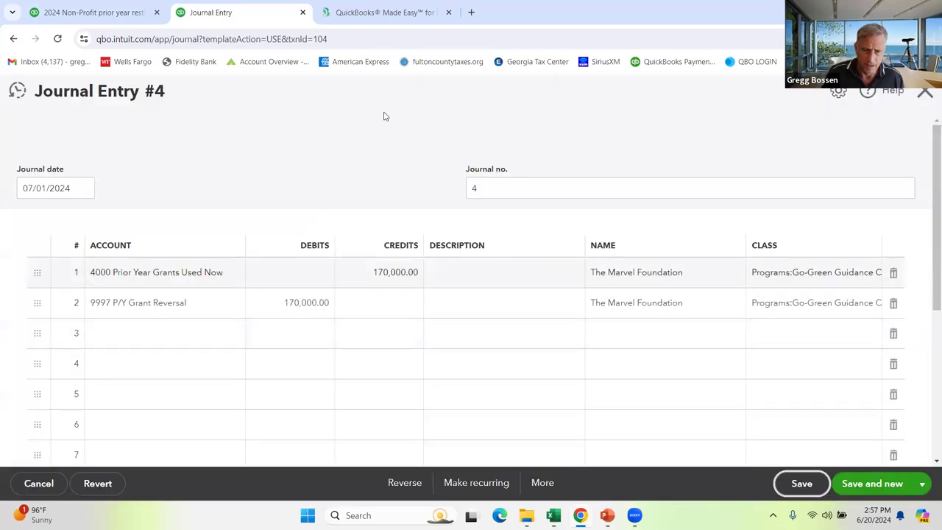
Rerun the 2024-2025 Budget vs. Actuals report with the corrected journal entry
left_click(70, 17)
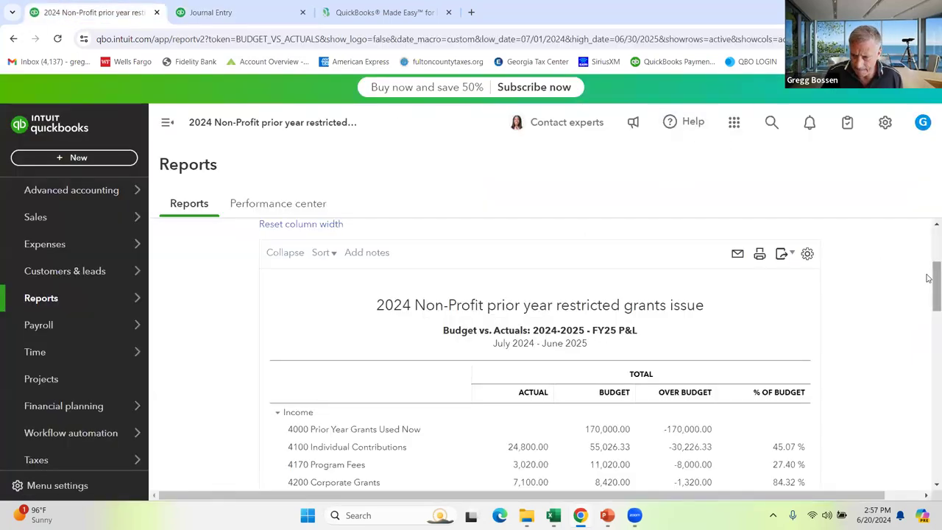
scroll(930, 276, "up", 3)
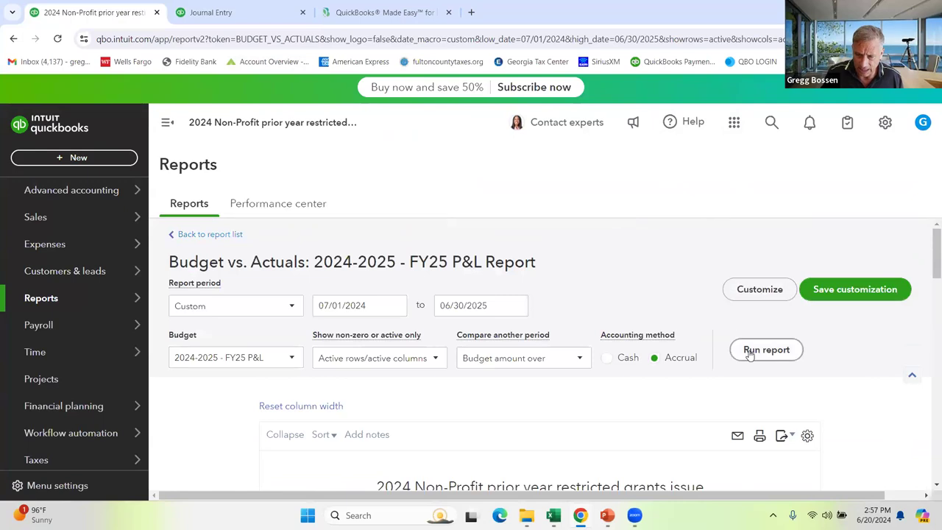
left_click(765, 350)
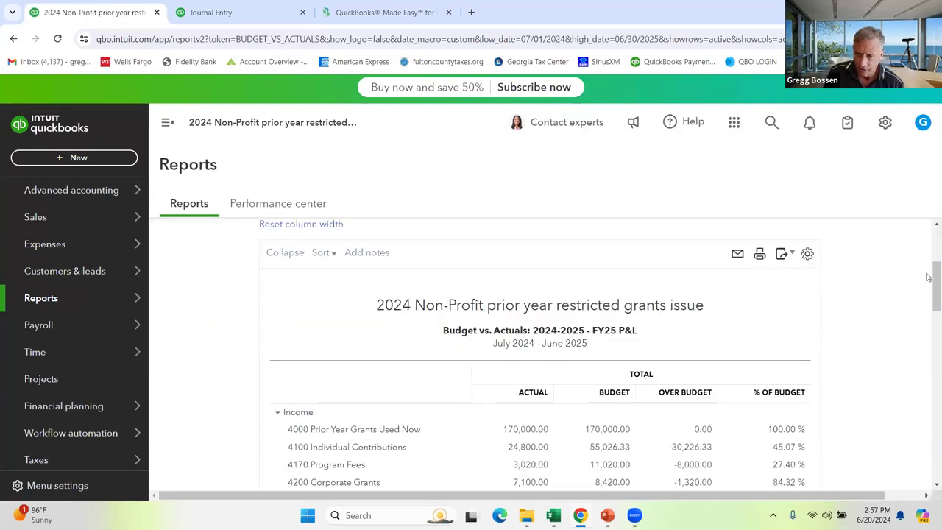
Review the refreshed report's income, total expenses, net operating income and prior-year grant reversal against budget
scroll(929, 276, "down", 2)
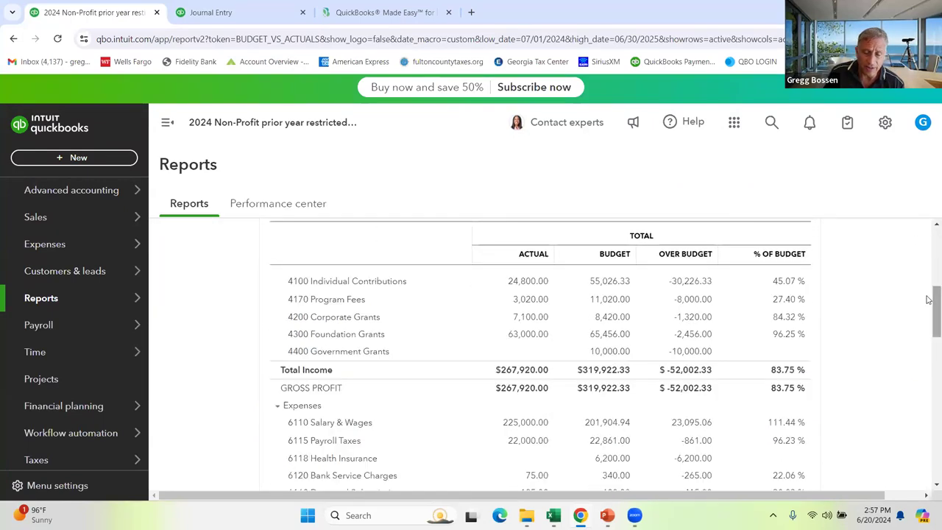
scroll(929, 299, "up", 1)
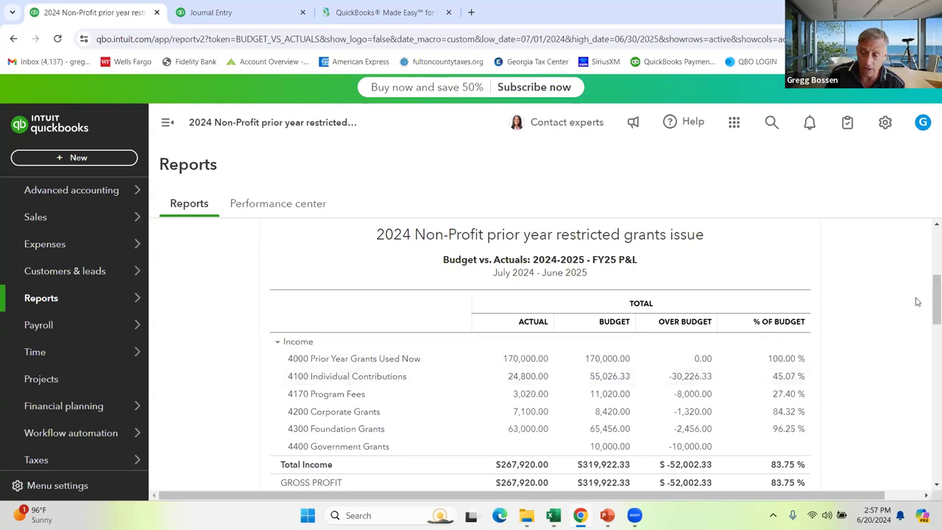
scroll(929, 321, "down", 2)
left_click_drag(929, 321, 929, 429)
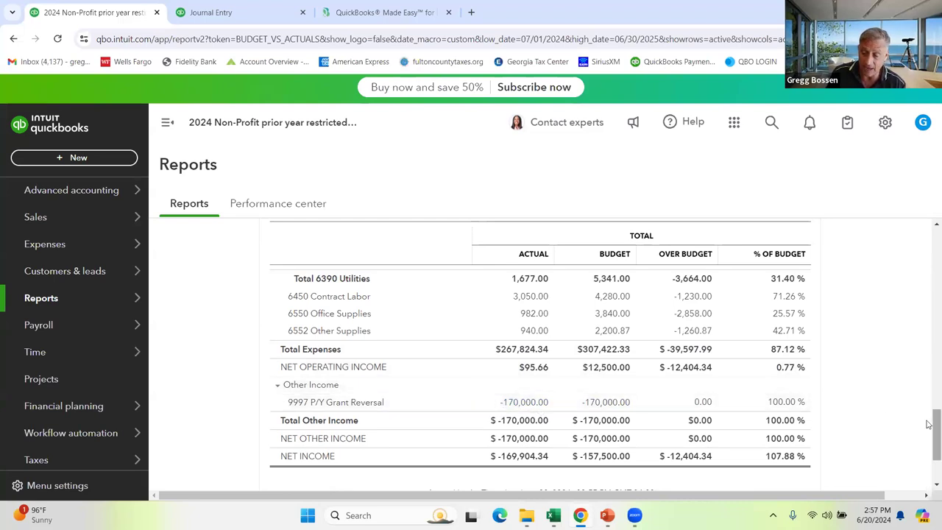
scroll(906, 297, "up", 15)
scroll(905, 285, "down", 3)
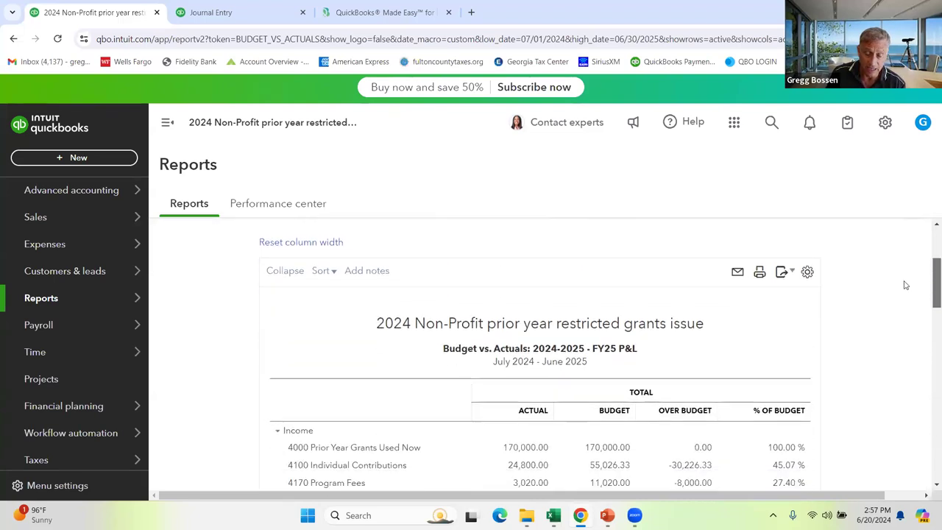
scroll(906, 289, "down", 15)
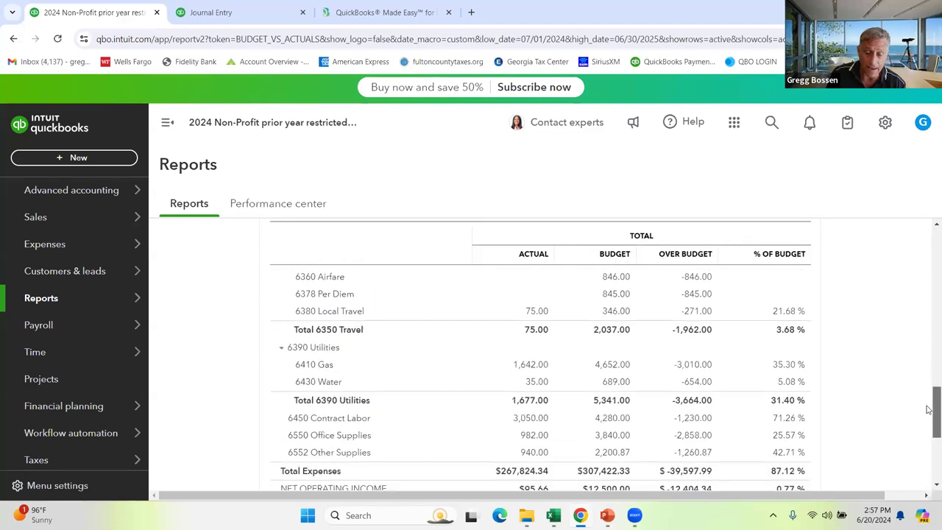
scroll(929, 440, "down", 1)
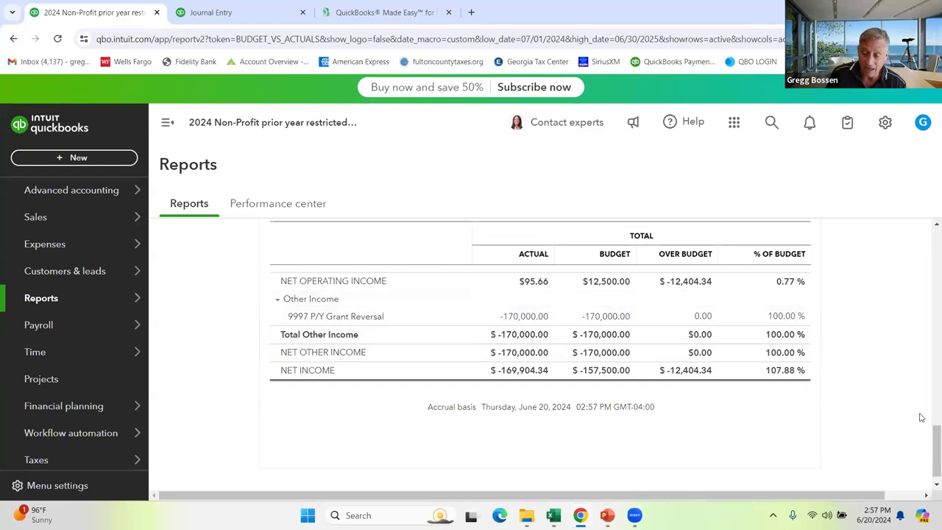
scroll(929, 438, "up", 1)
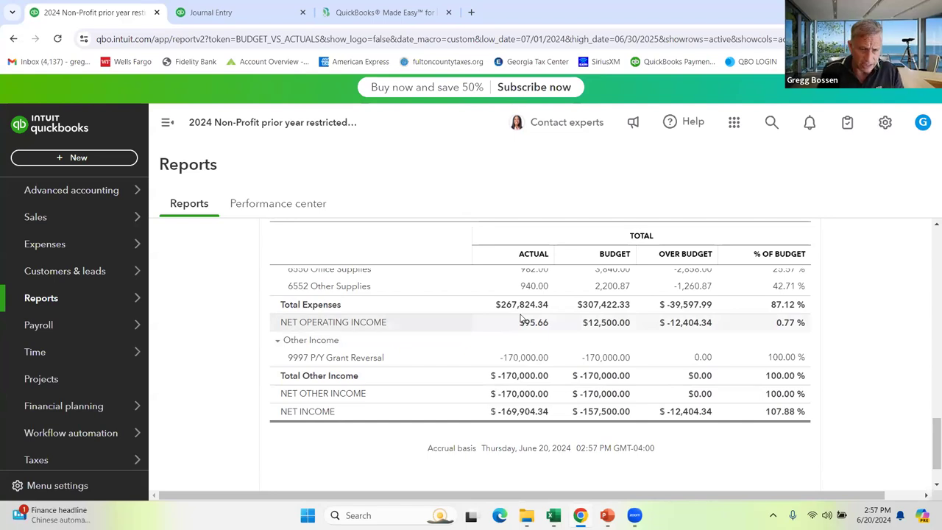
key("alt+Tab")
key("alt+Tab")
key("Right")
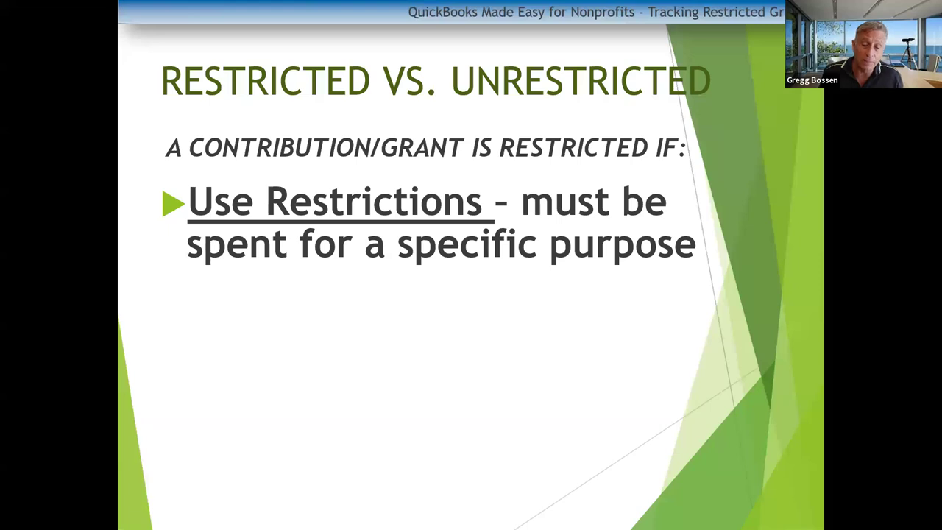
key("Right")
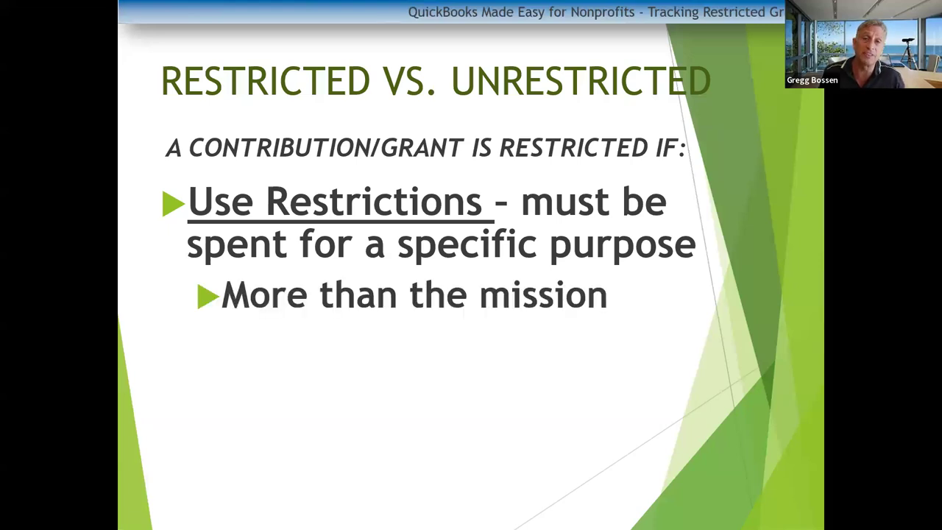
key("Right")
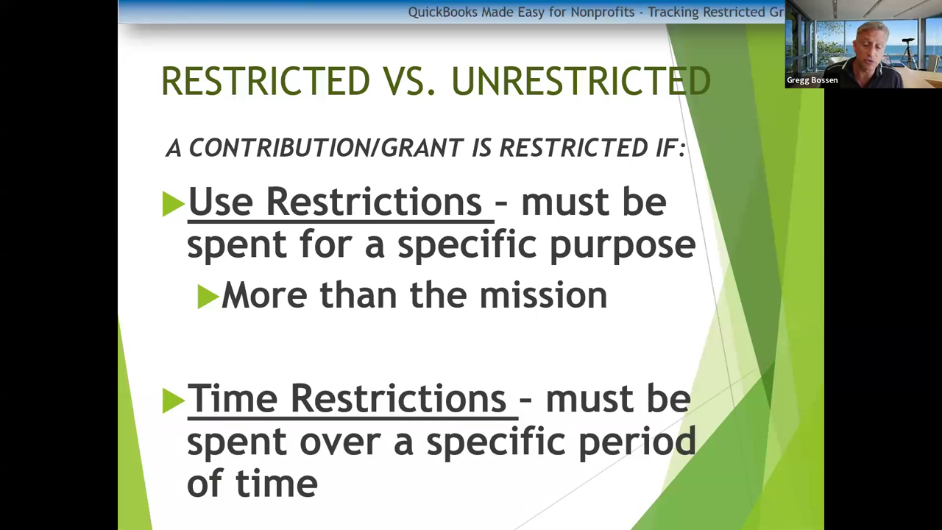
key("Right")
key("Right")
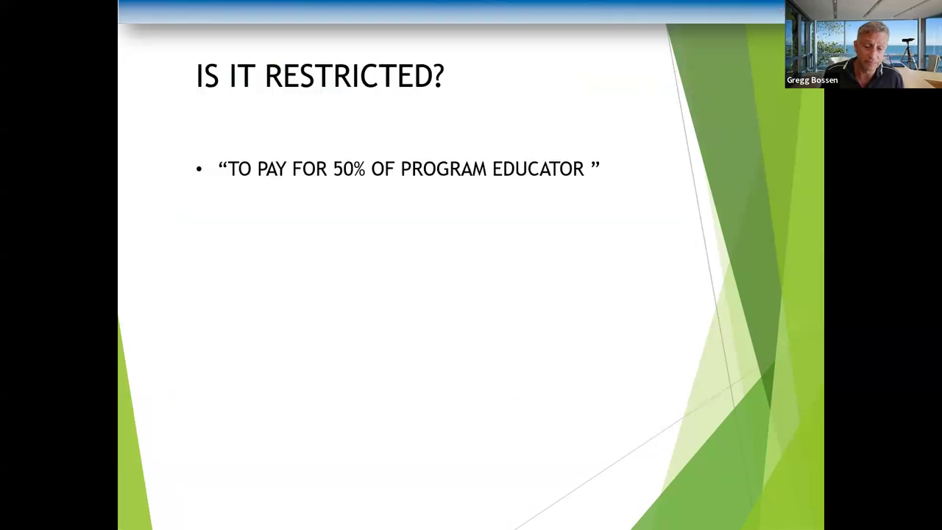